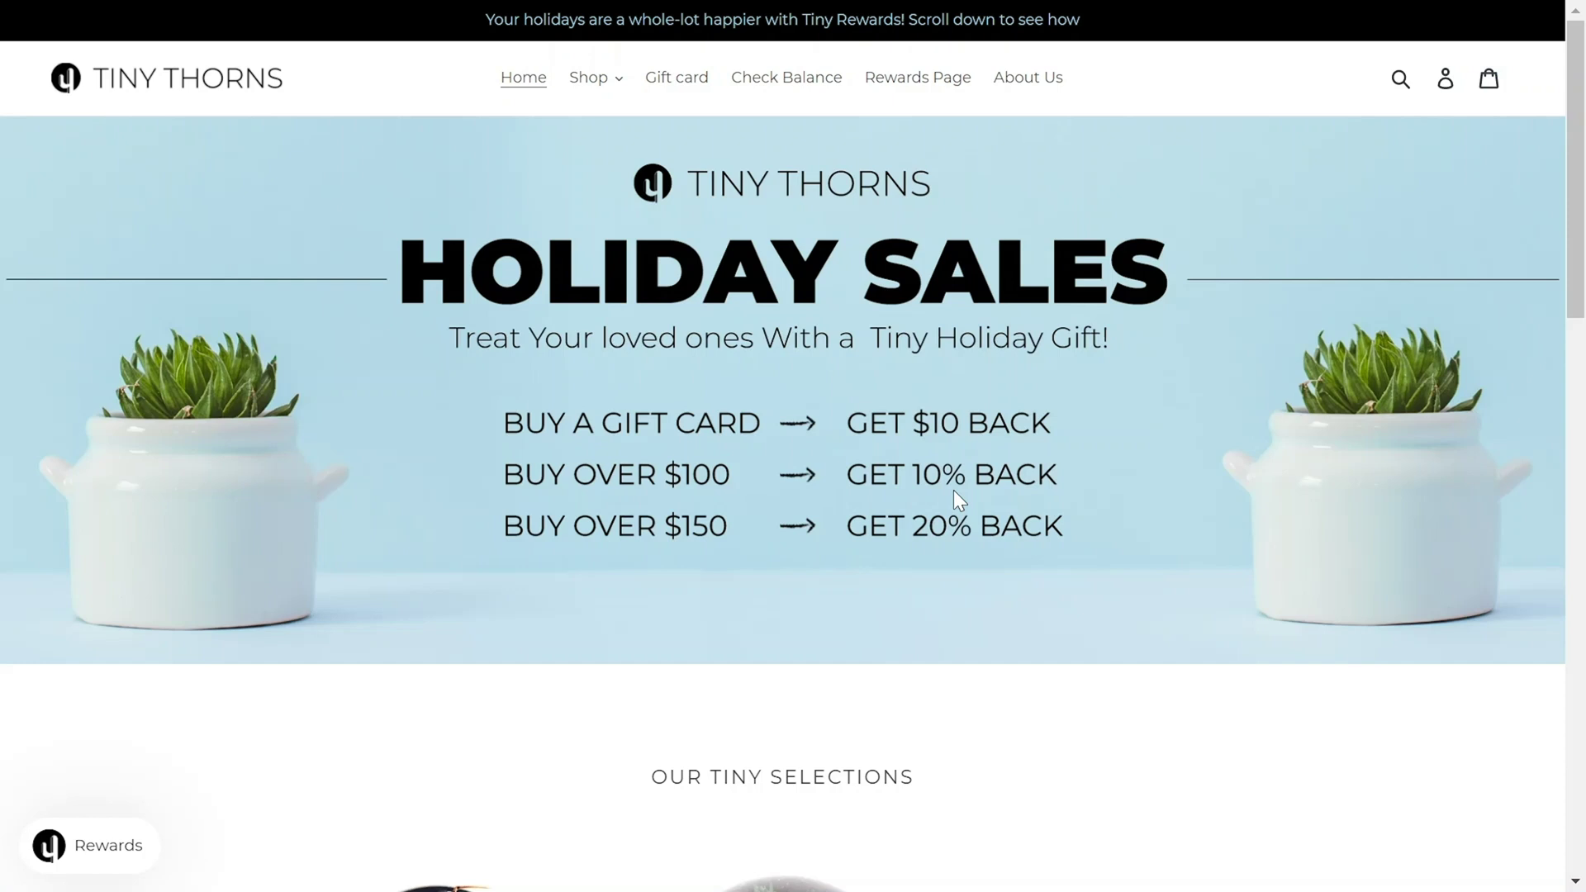
- Create a personal referral link from the Tiny Thorns rewards widget's Referral card and copy it
{"action": "left_click", "coordinate": [150, 855]}
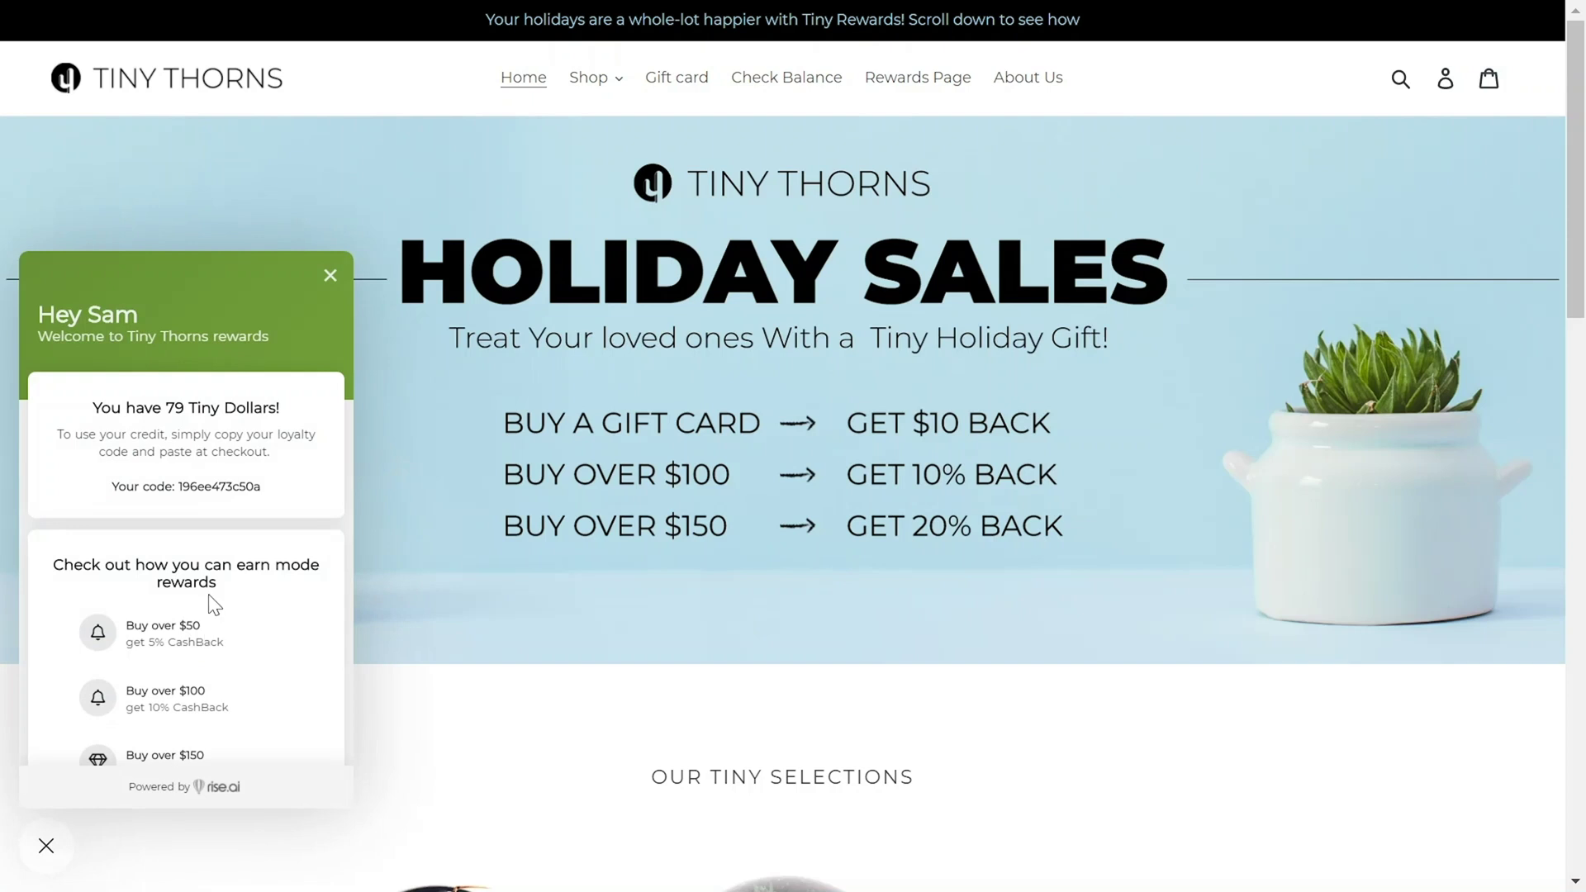
{"action": "scroll", "coordinate": [206, 600], "scroll_direction": "down", "scroll_amount": 4}
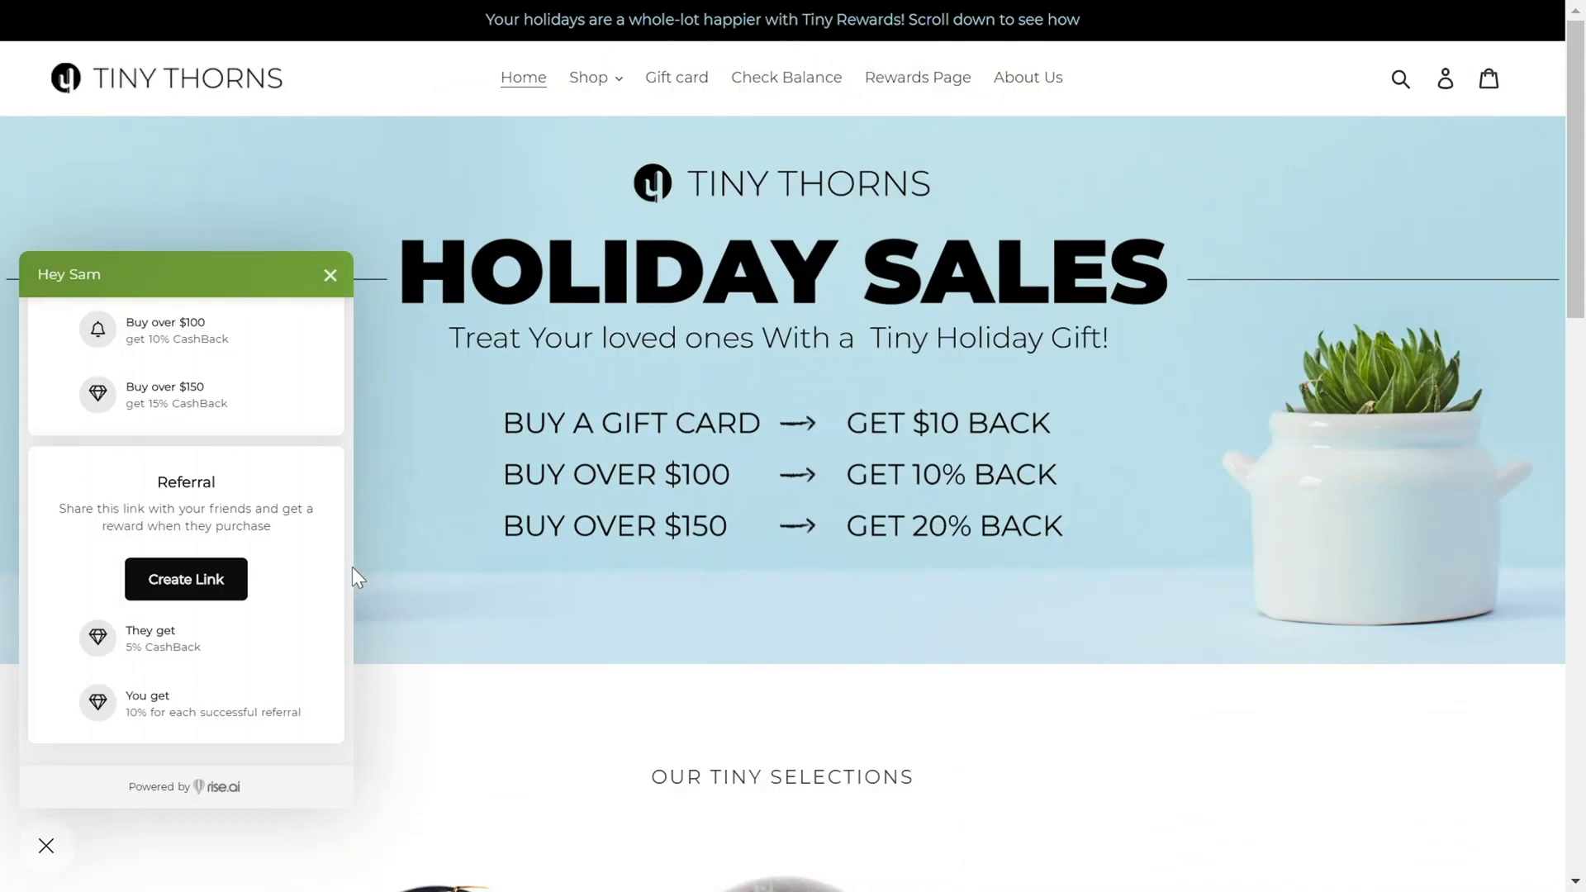
{"action": "left_click", "coordinate": [225, 588]}
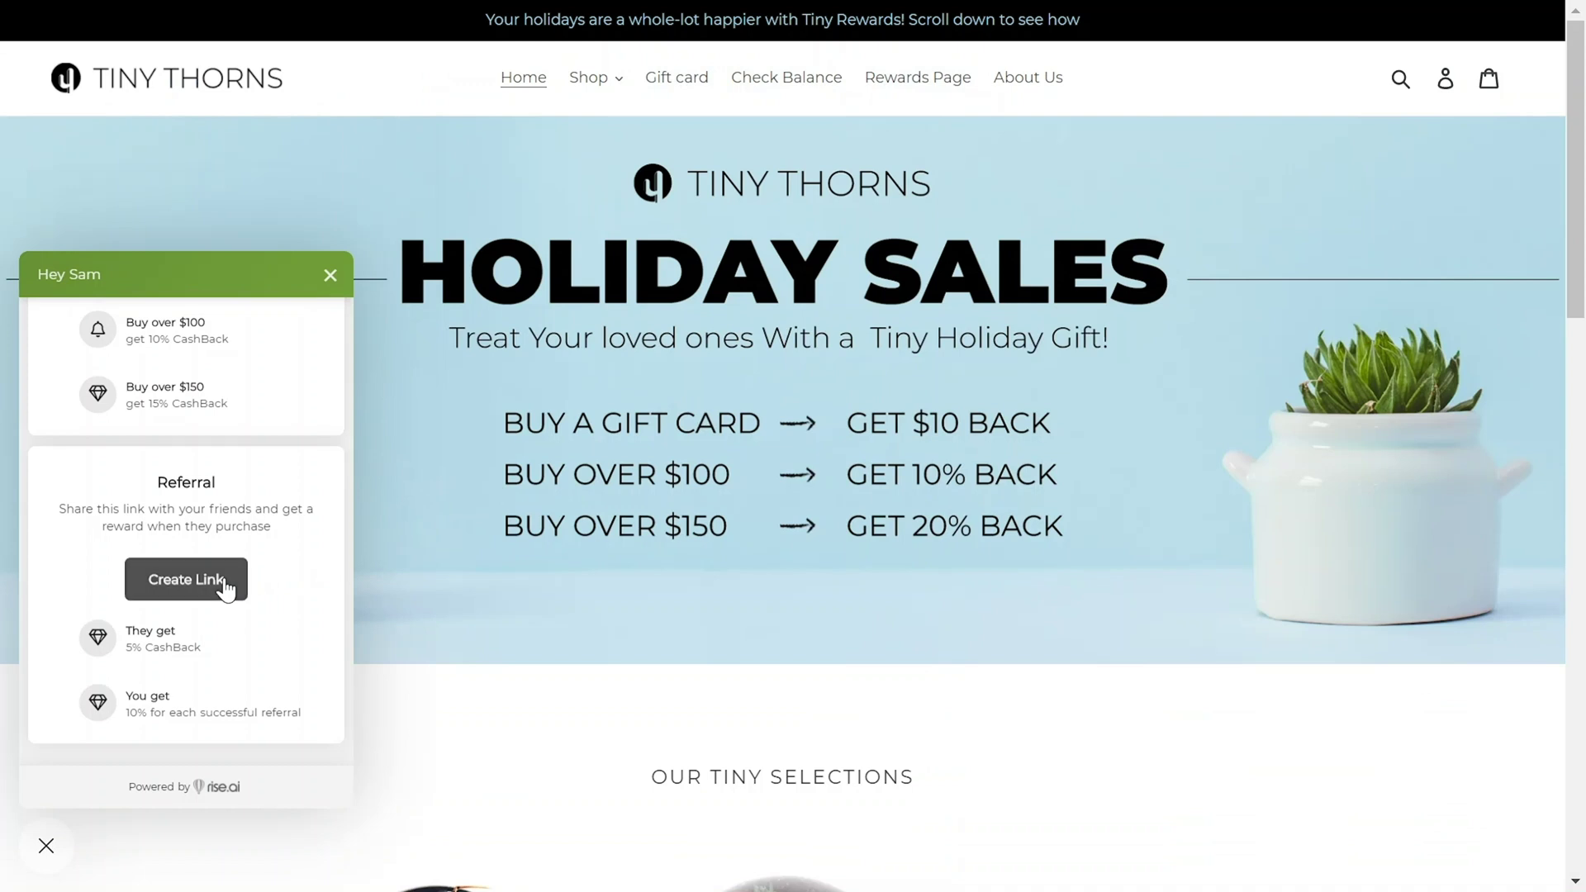
{"action": "left_click", "coordinate": [236, 590]}
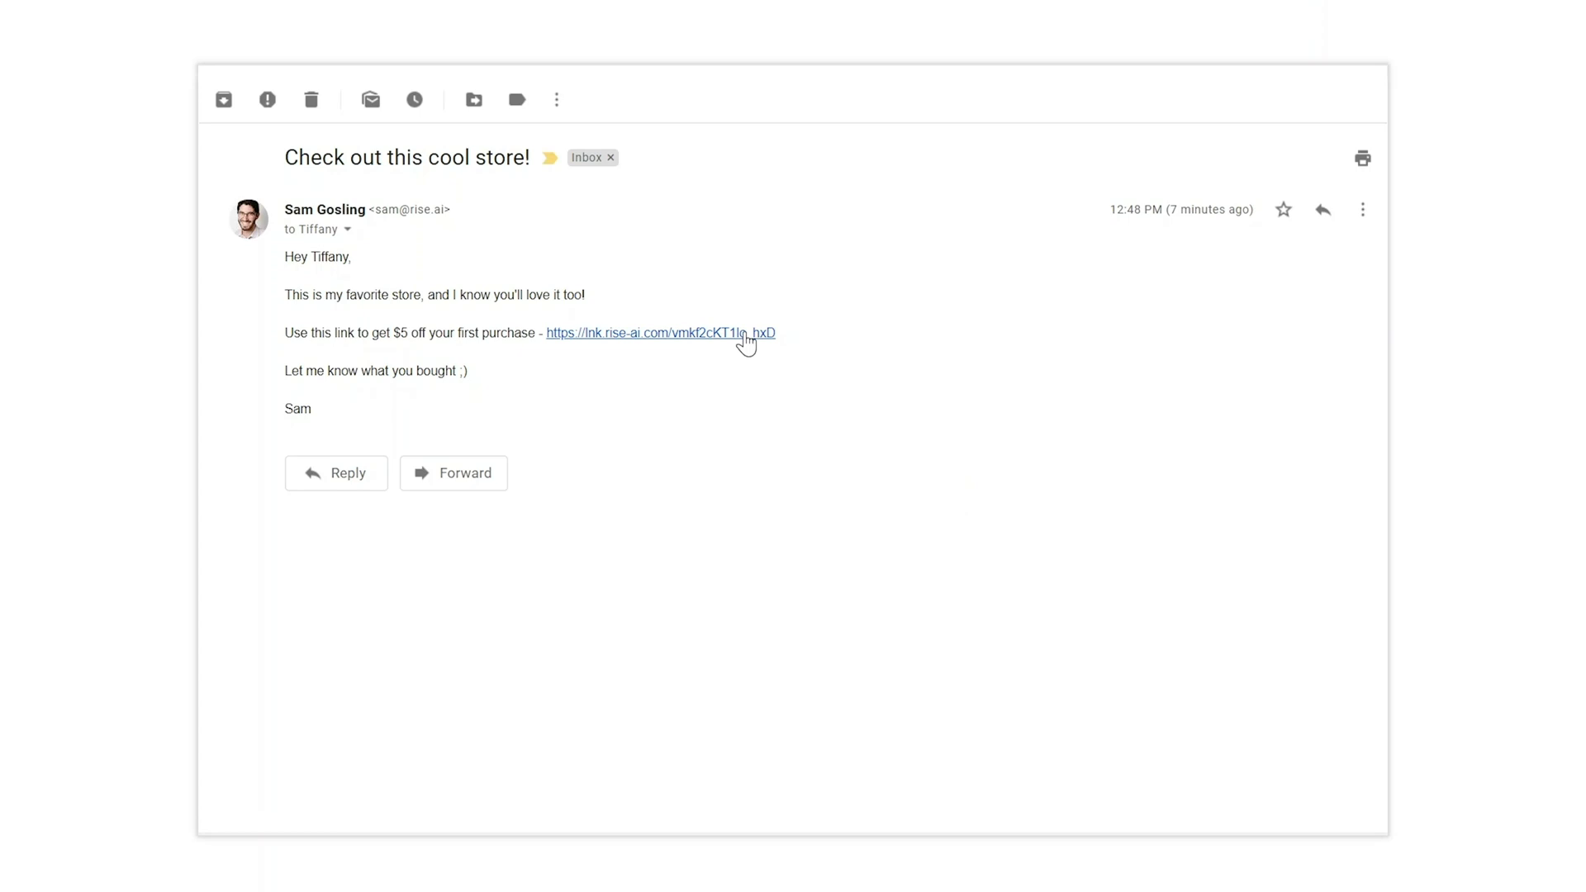
- Follow the lnk.rise-ai.com referral link in the 'Check out this cool store!' email
{"action": "left_click", "coordinate": [746, 334]}
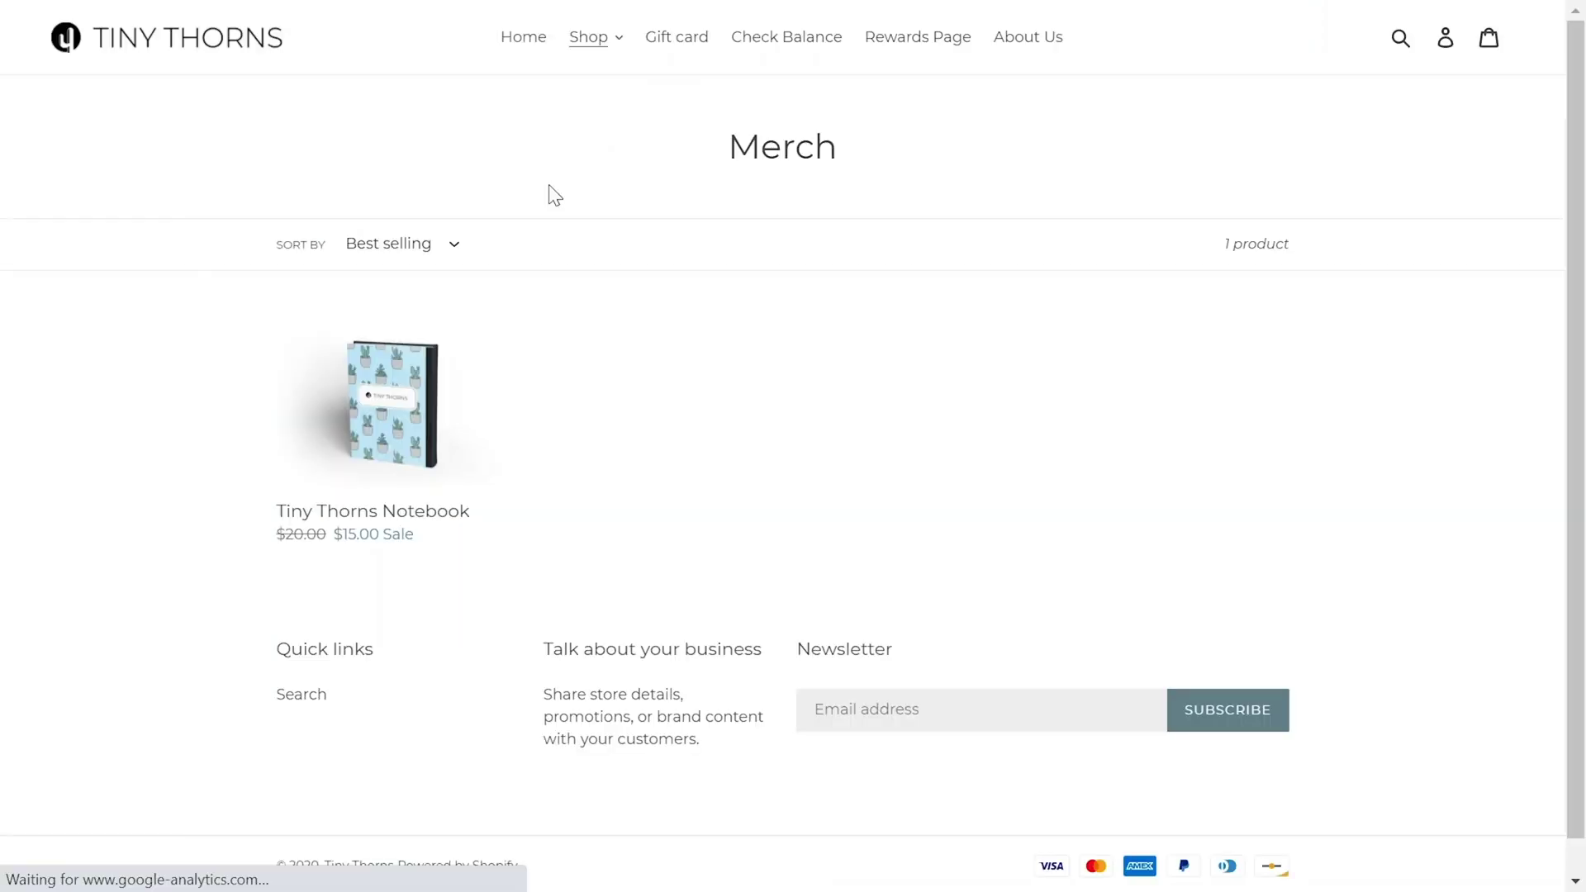
- Buy the Tiny Thorns Notebook right away, with the $5.00 referral discount applied at checkout
{"action": "left_click", "coordinate": [358, 389]}
{"action": "left_click", "coordinate": [806, 326]}
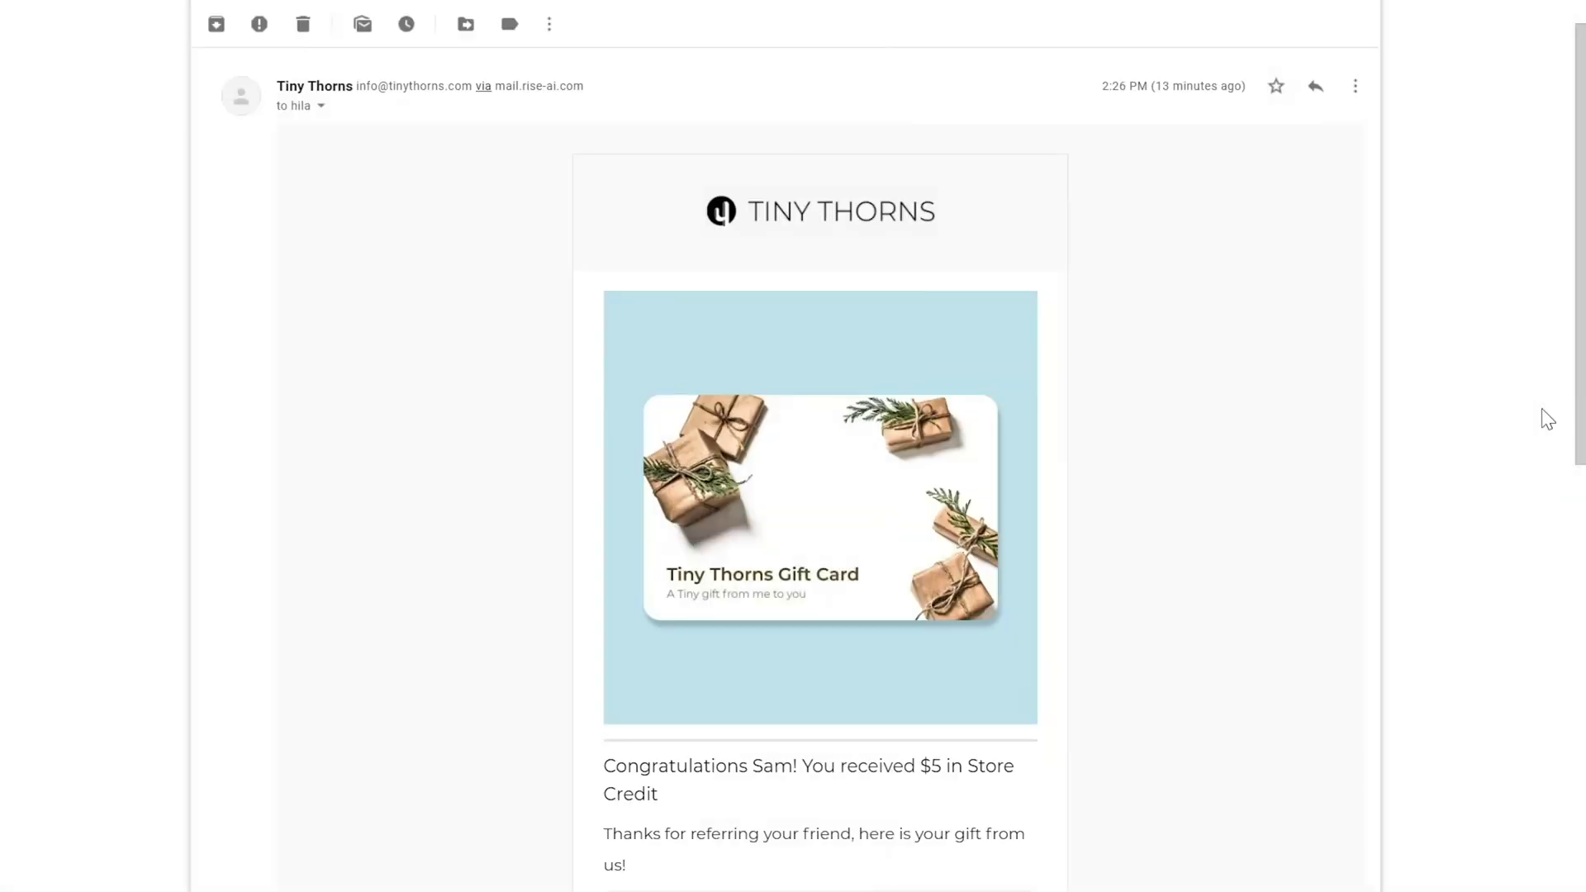
- Find and select the gift code in the Tiny Thorns $5 store-credit email
{"action": "scroll", "coordinate": [1545, 419], "scroll_direction": "down", "scroll_amount": 5}
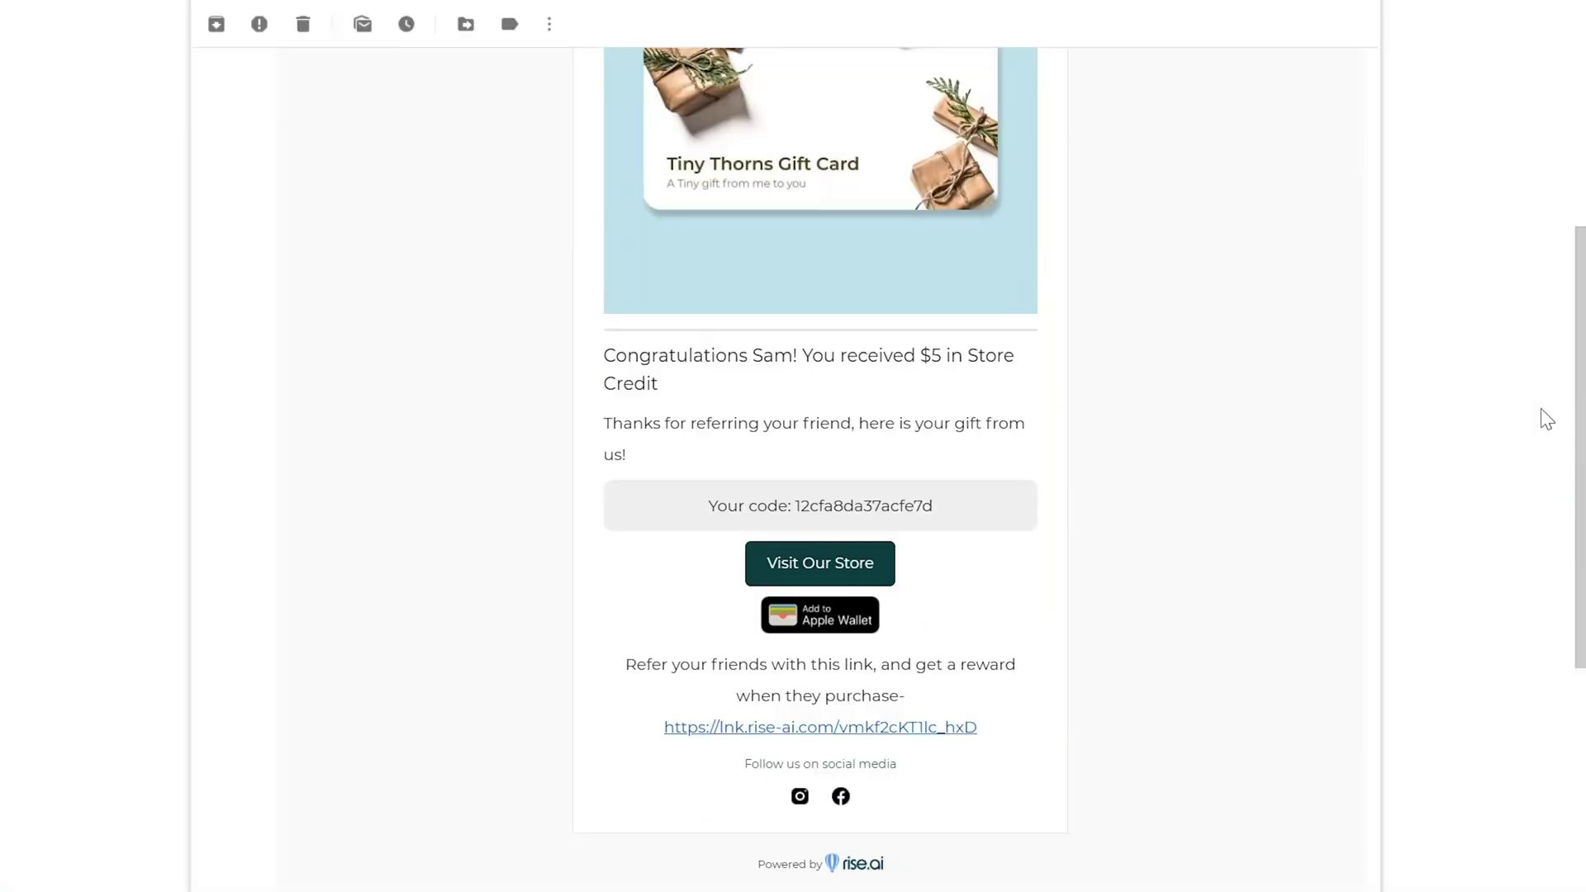
{"action": "scroll", "coordinate": [1541, 418], "scroll_direction": "up", "scroll_amount": 3}
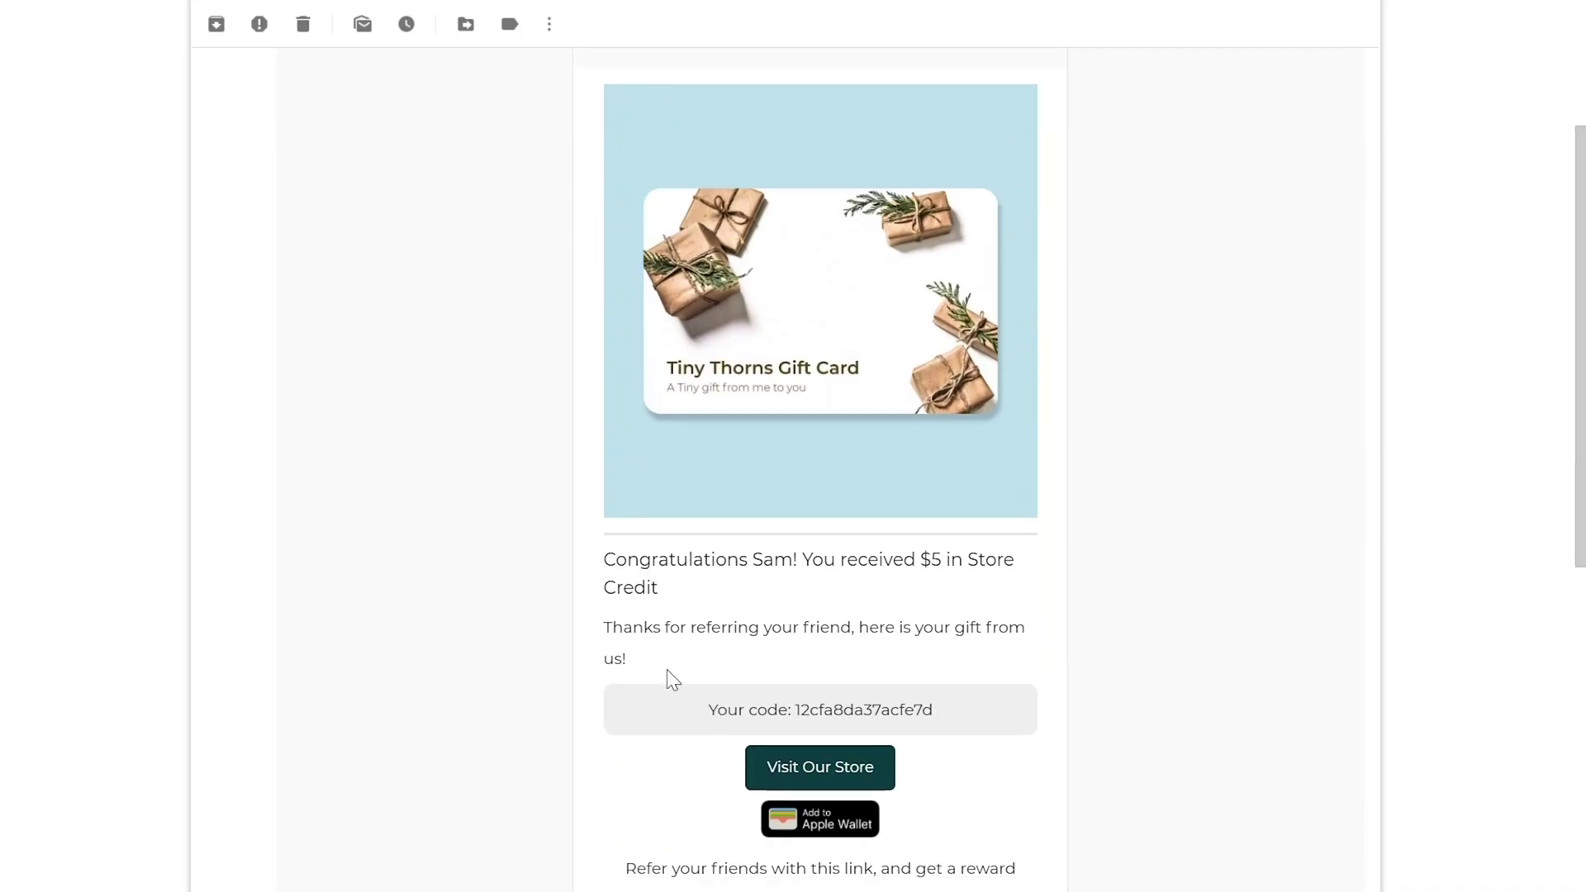
{"action": "left_click_drag", "start_coordinate": [958, 700], "coordinate": [789, 709]}
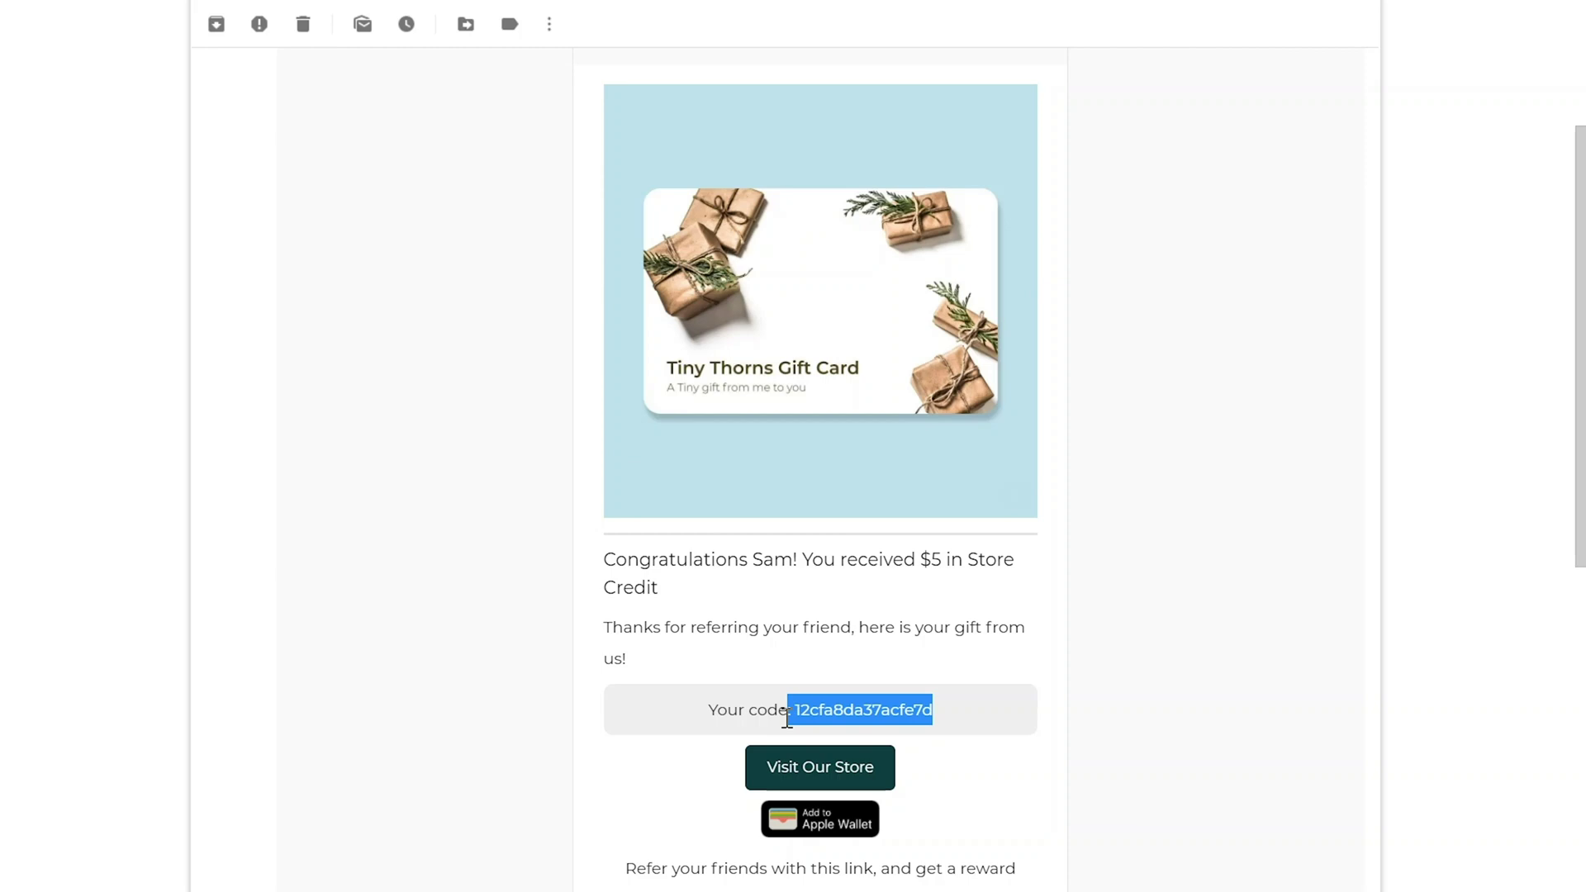
{"action": "left_click", "coordinate": [984, 702]}
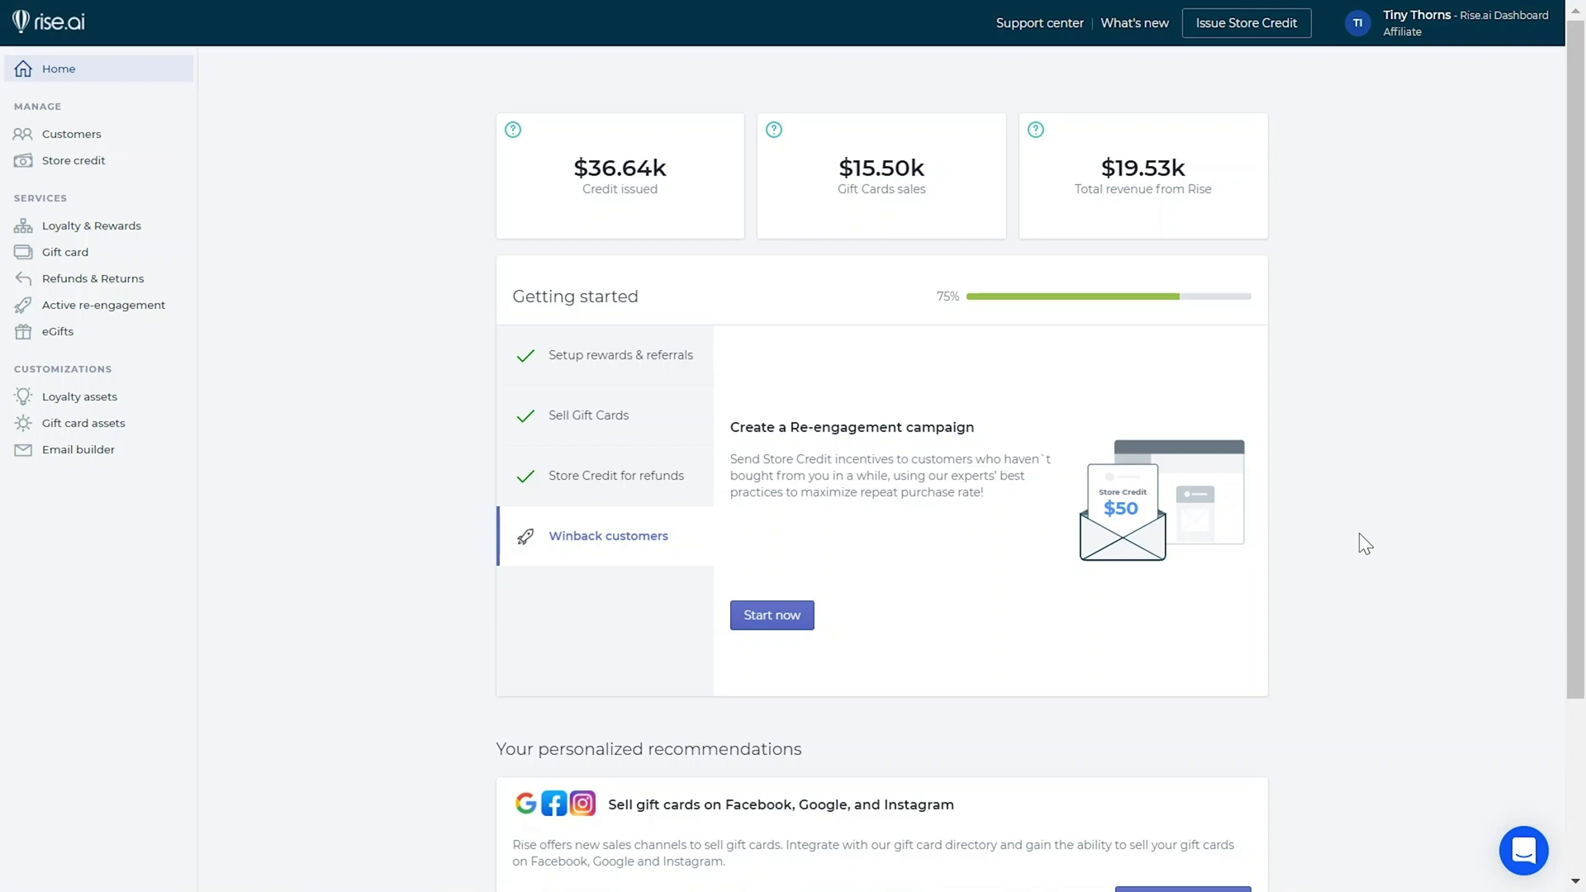
- Open the Referrals Flow template from the Loyalty & Rewards Create WorkFlow page
{"action": "left_click", "coordinate": [177, 220]}
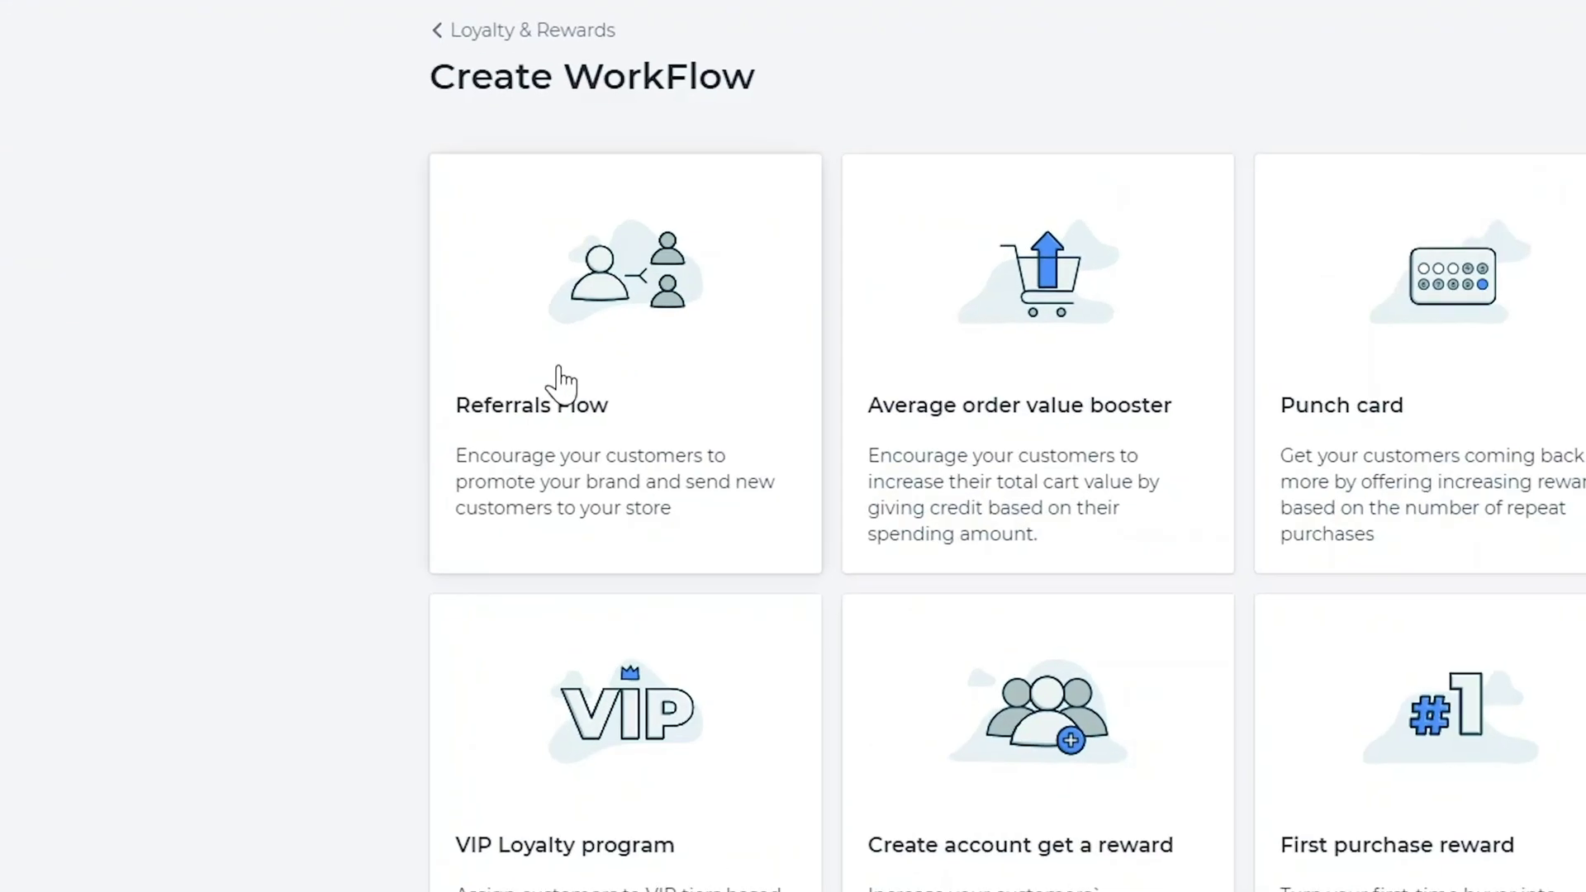
{"action": "left_click", "coordinate": [560, 382]}
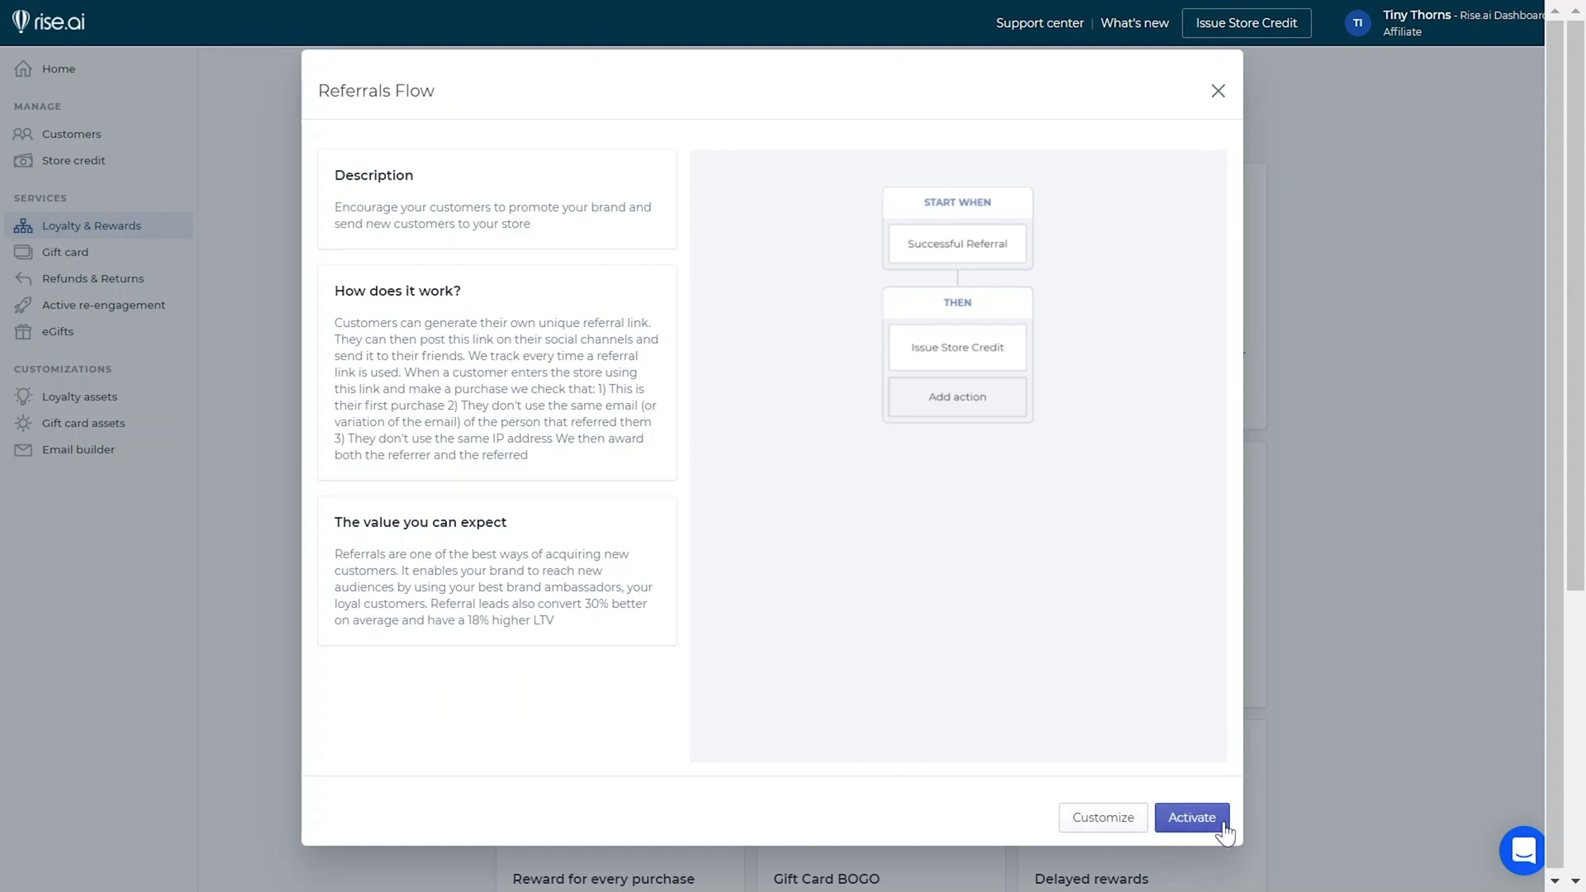
- Customize the Referrals Flow so the referred customer's discount is a percentage of total price
{"action": "left_click", "coordinate": [1101, 819]}
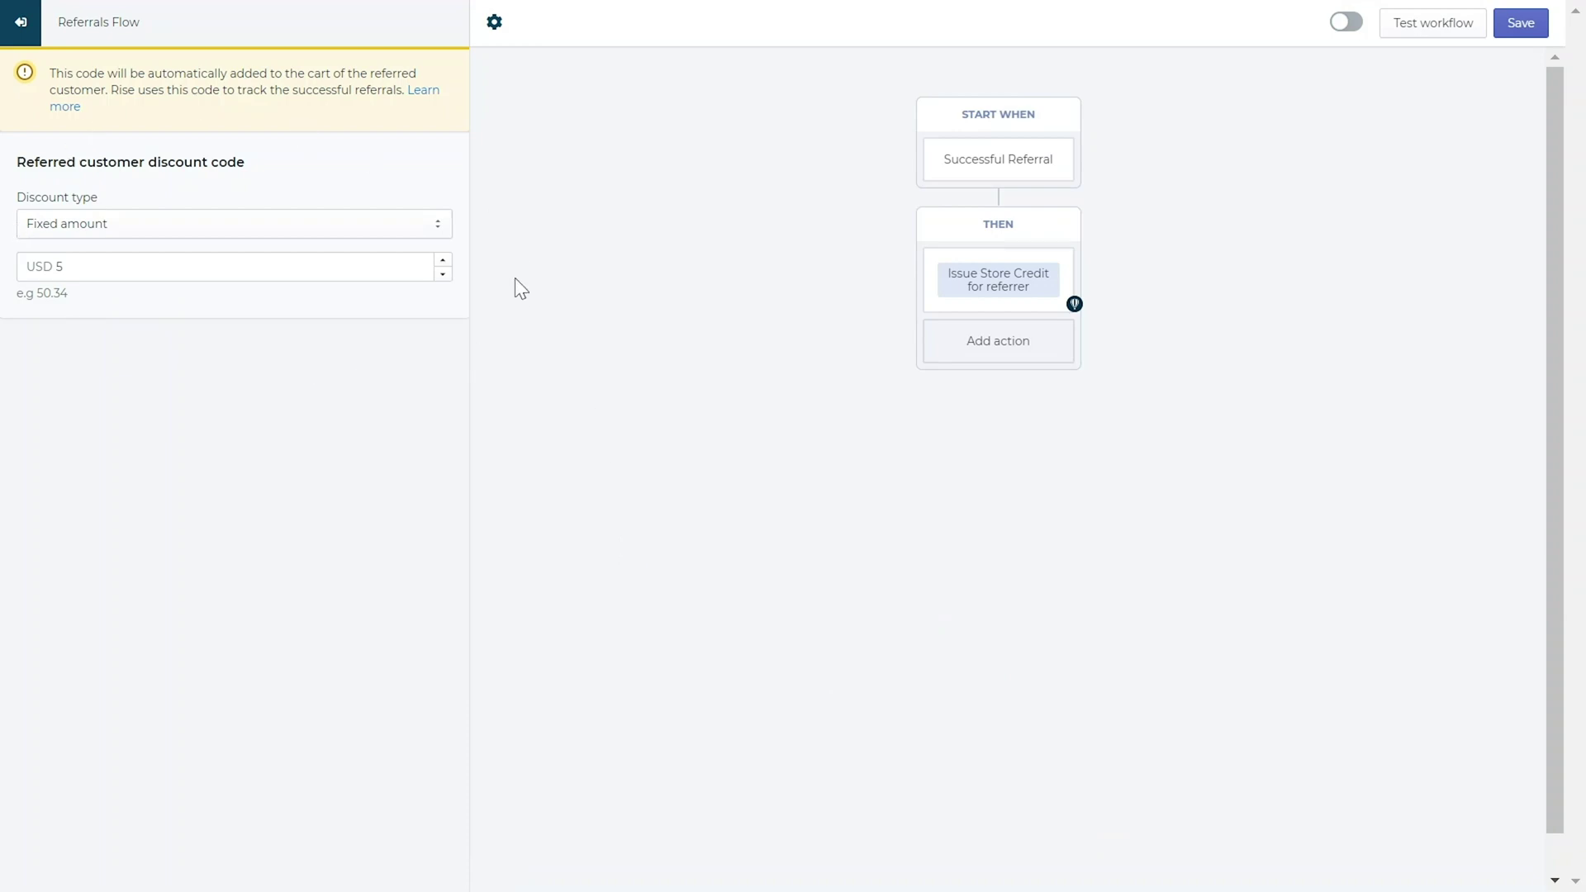
{"action": "left_click", "coordinate": [429, 226]}
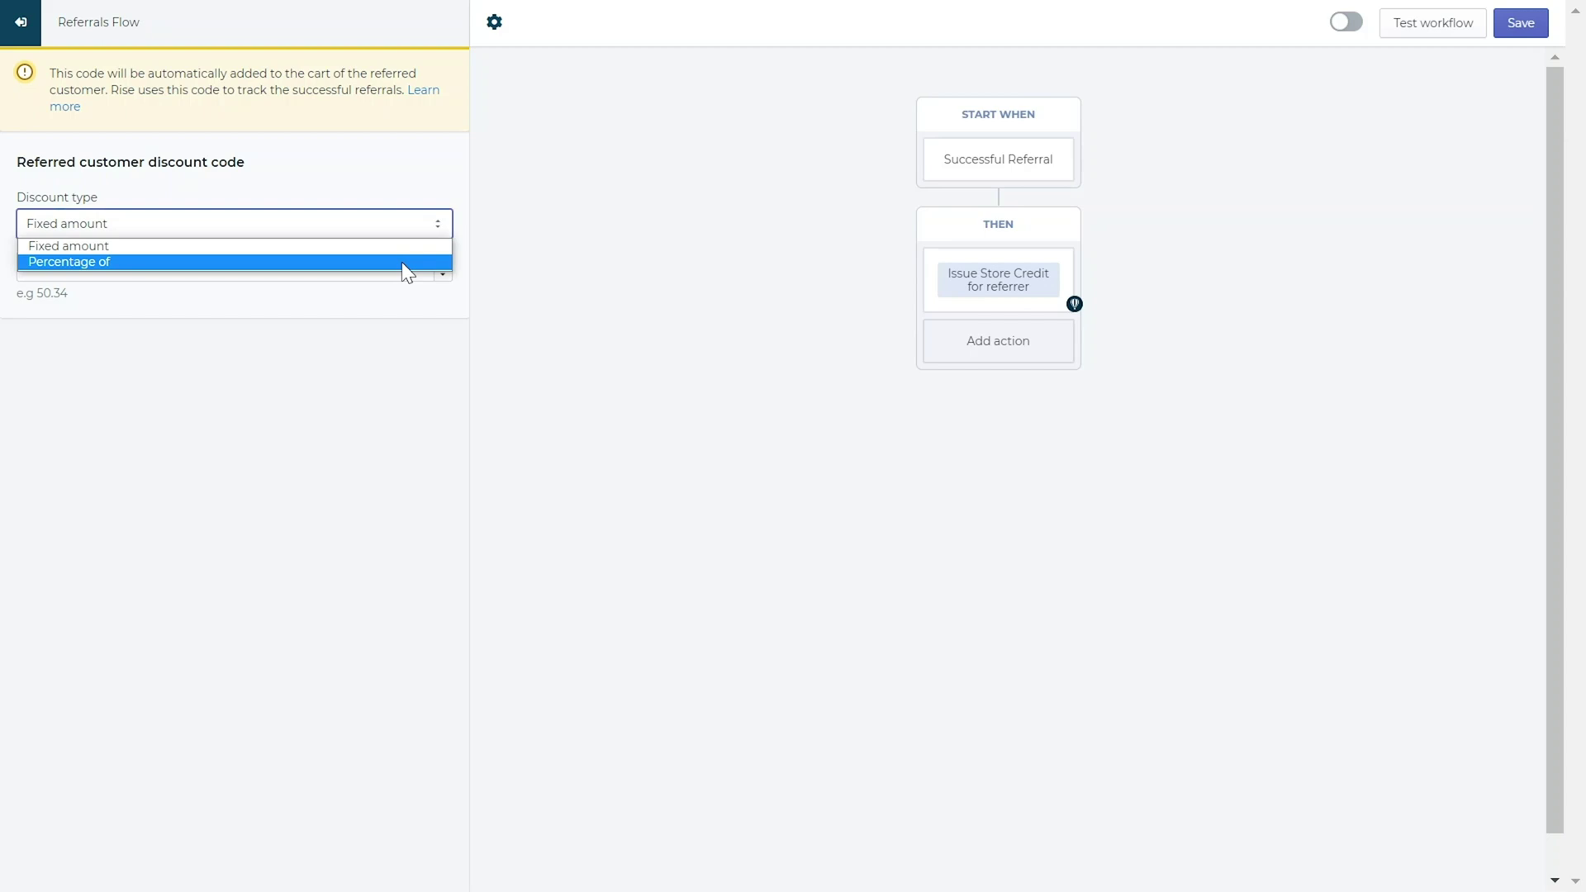
{"action": "left_click", "coordinate": [402, 261]}
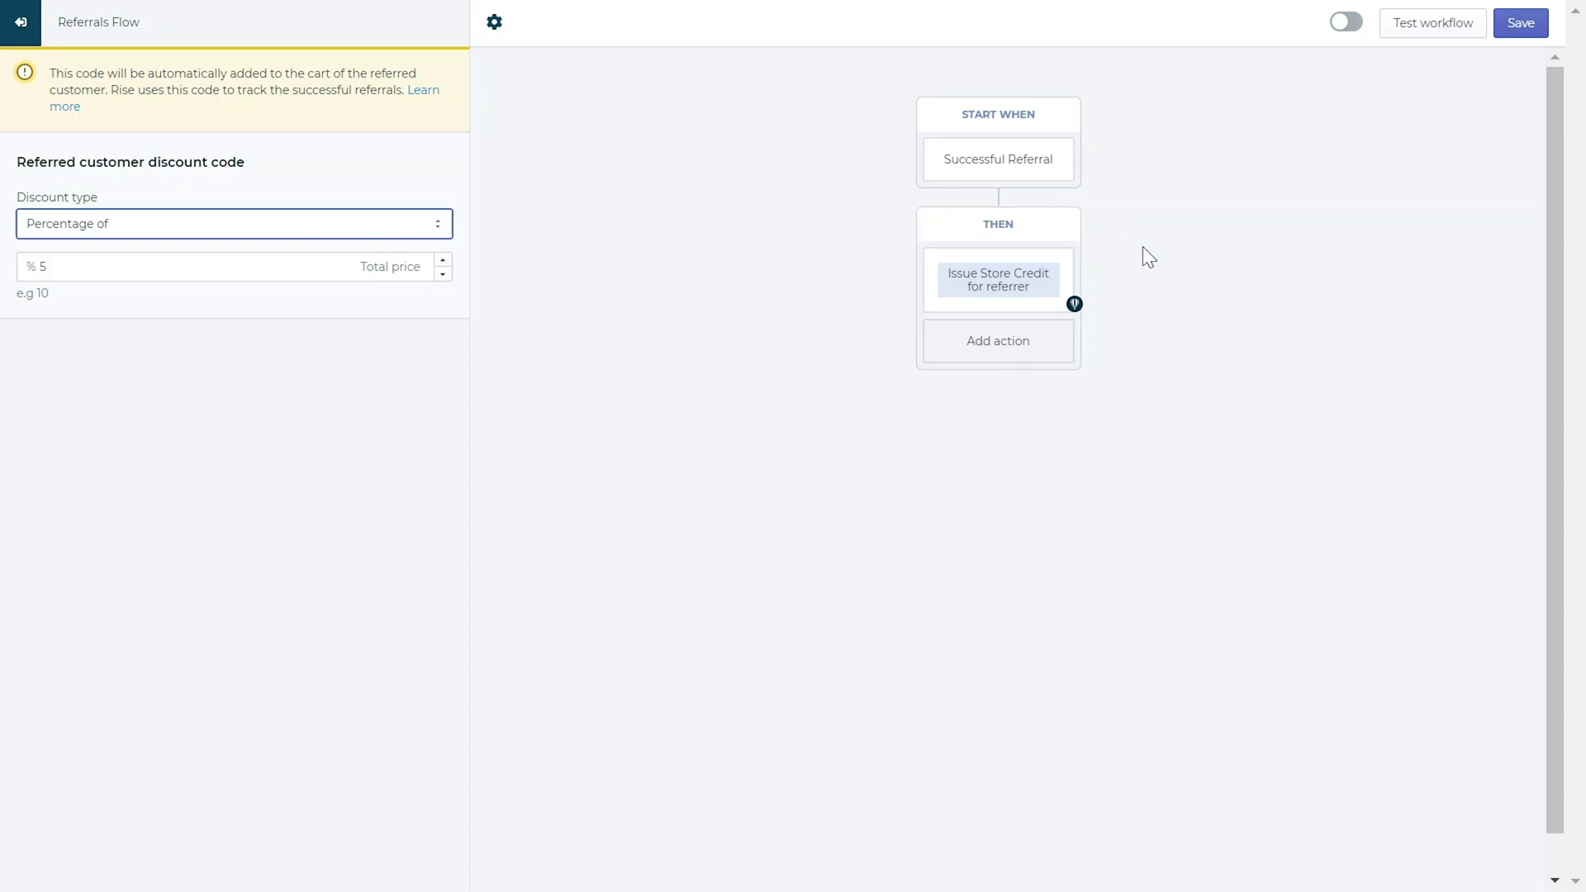
{"action": "left_click", "coordinate": [996, 314]}
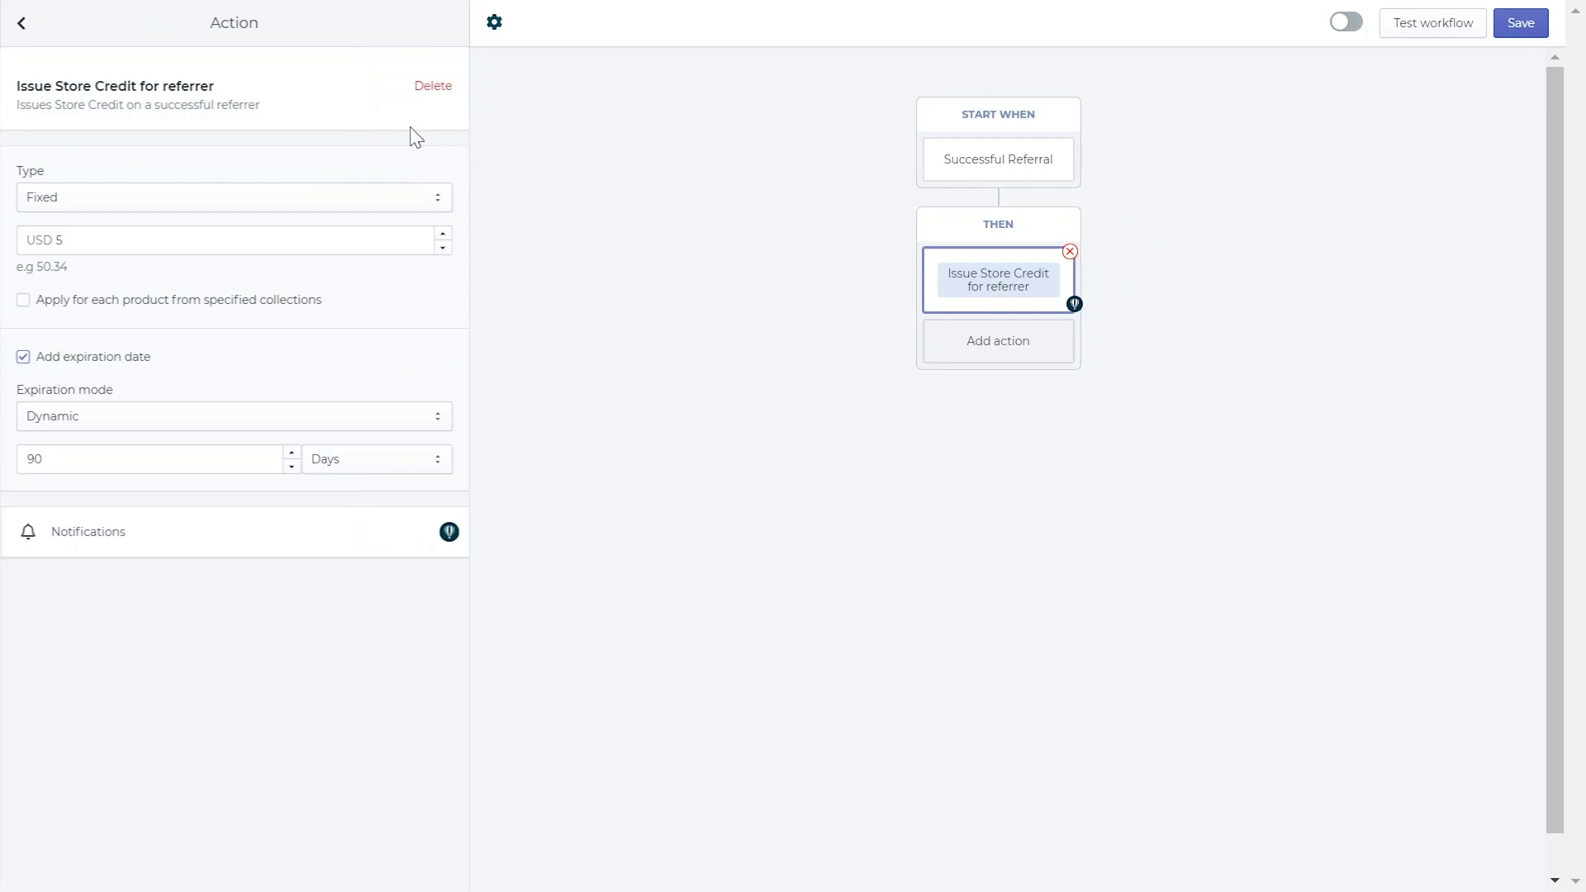
- Change the referrer's store credit type to Percentage of total price, reviewing its notification settings
{"action": "left_click", "coordinate": [395, 198]}
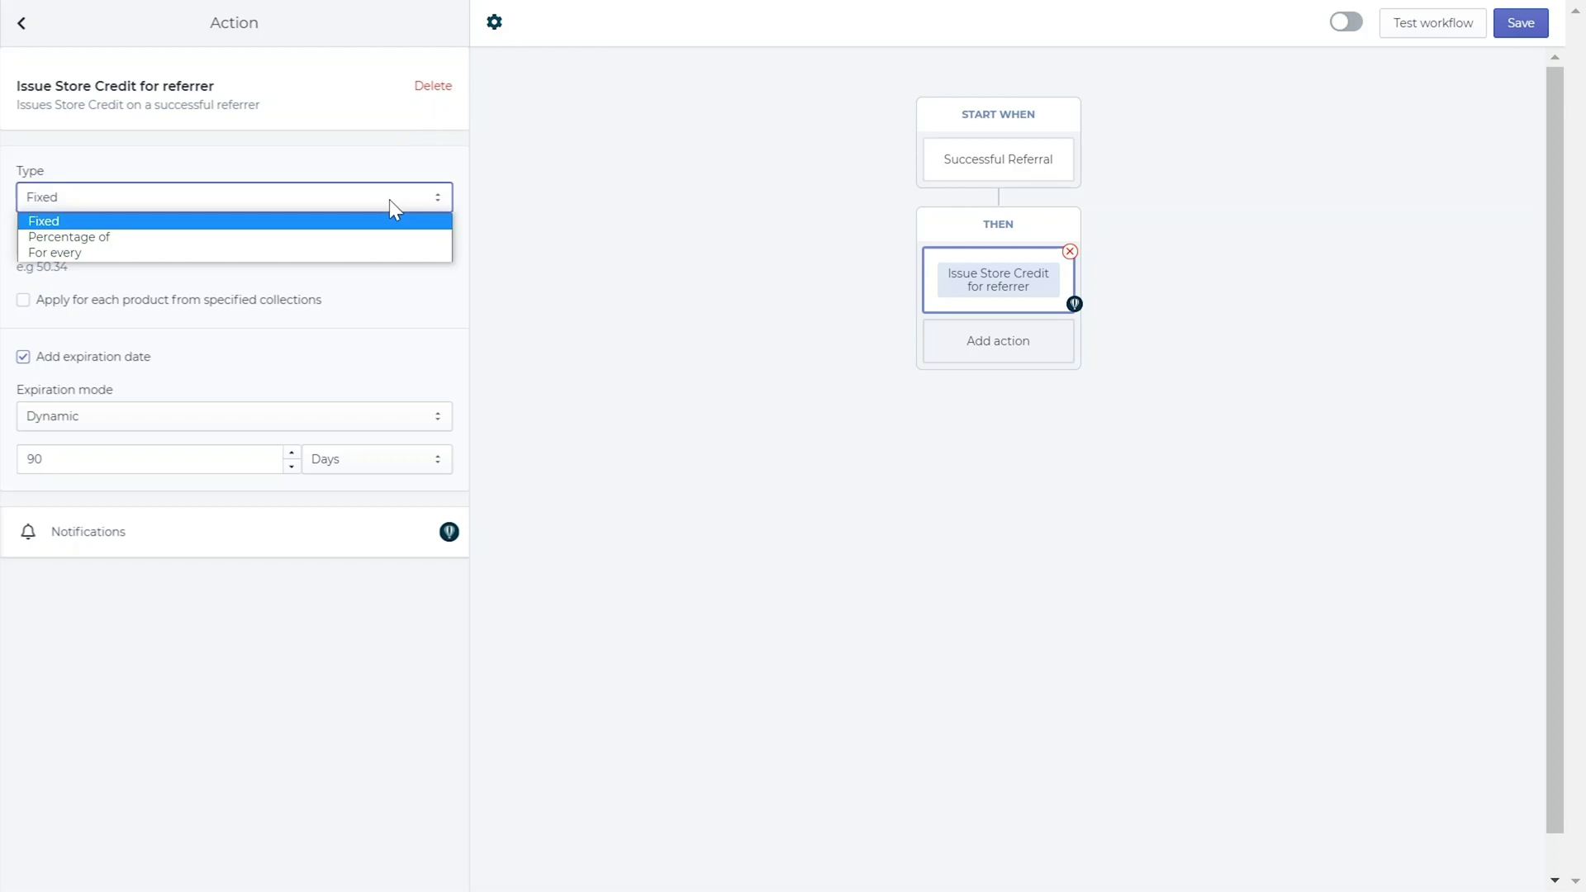
{"action": "left_click", "coordinate": [382, 237]}
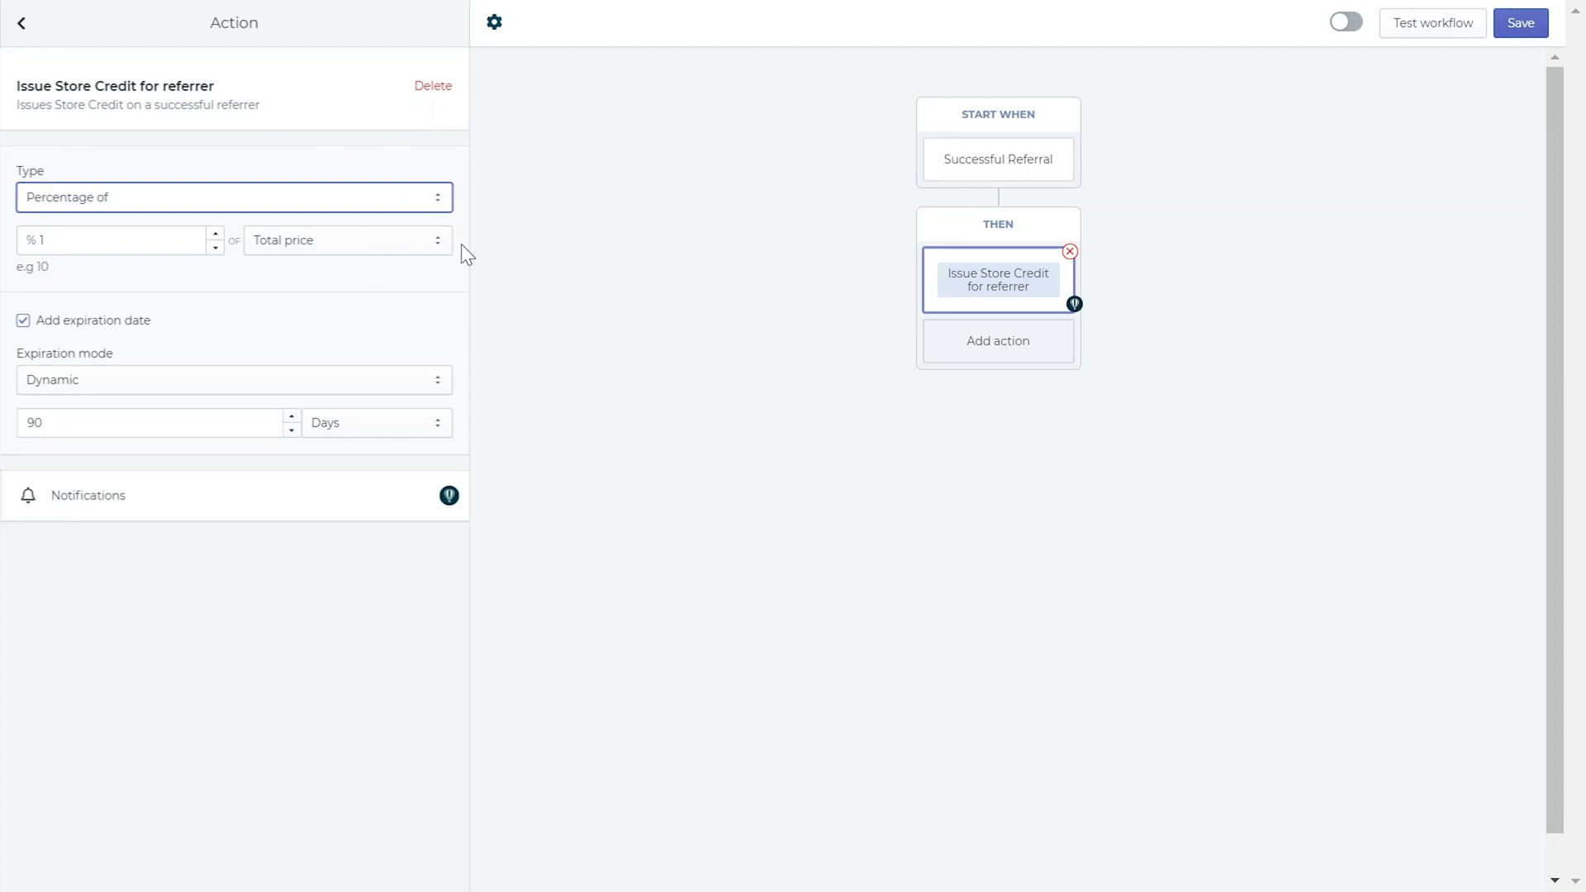
{"action": "left_click", "coordinate": [281, 496]}
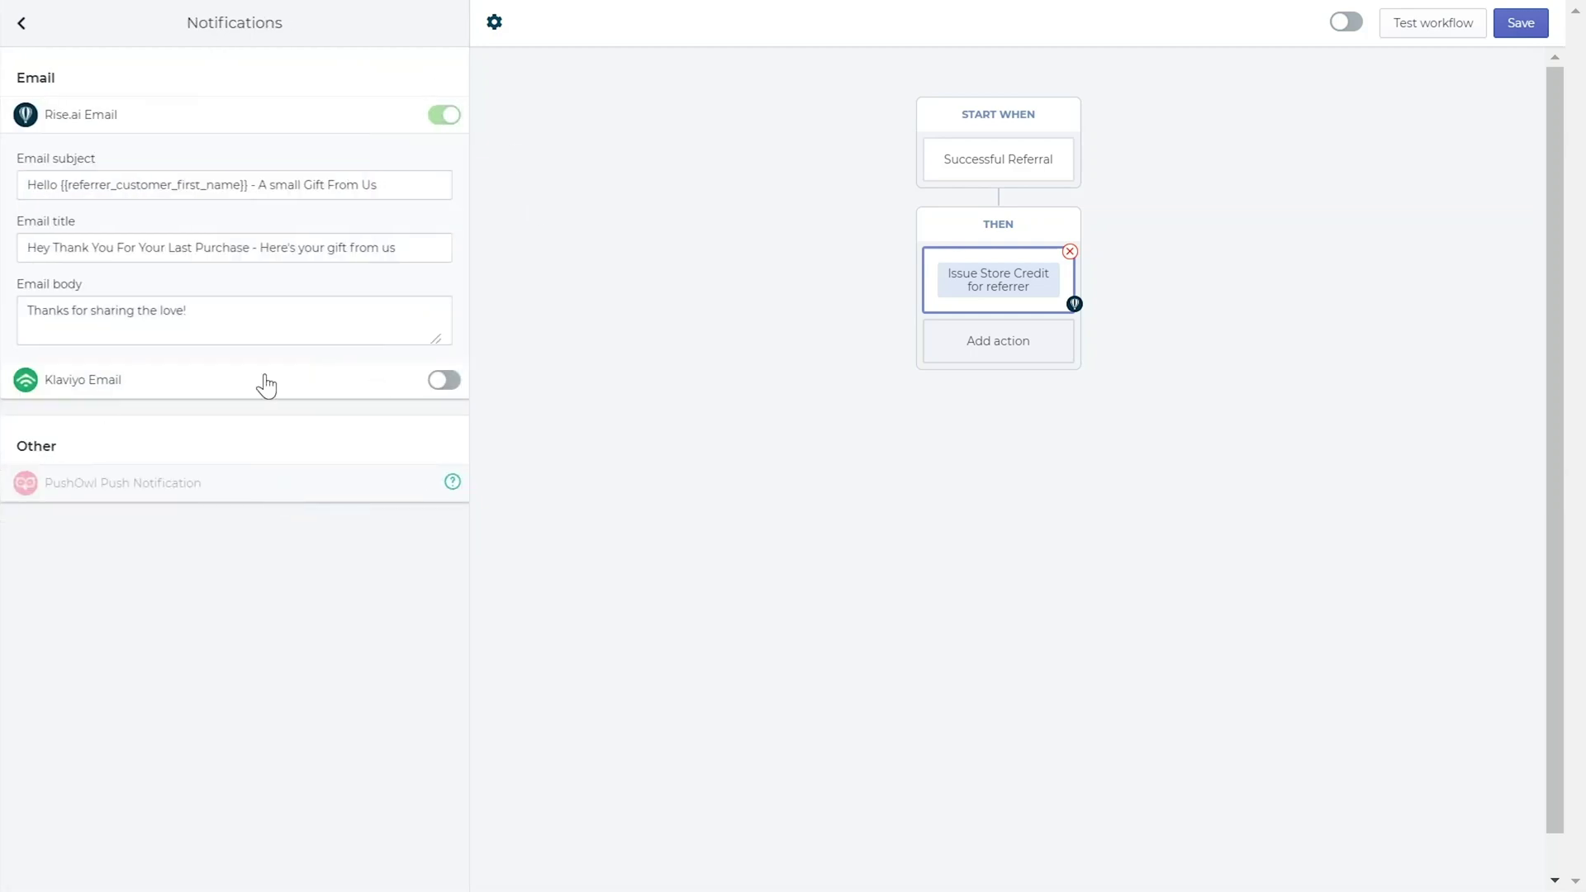
{"action": "left_click", "coordinate": [17, 36]}
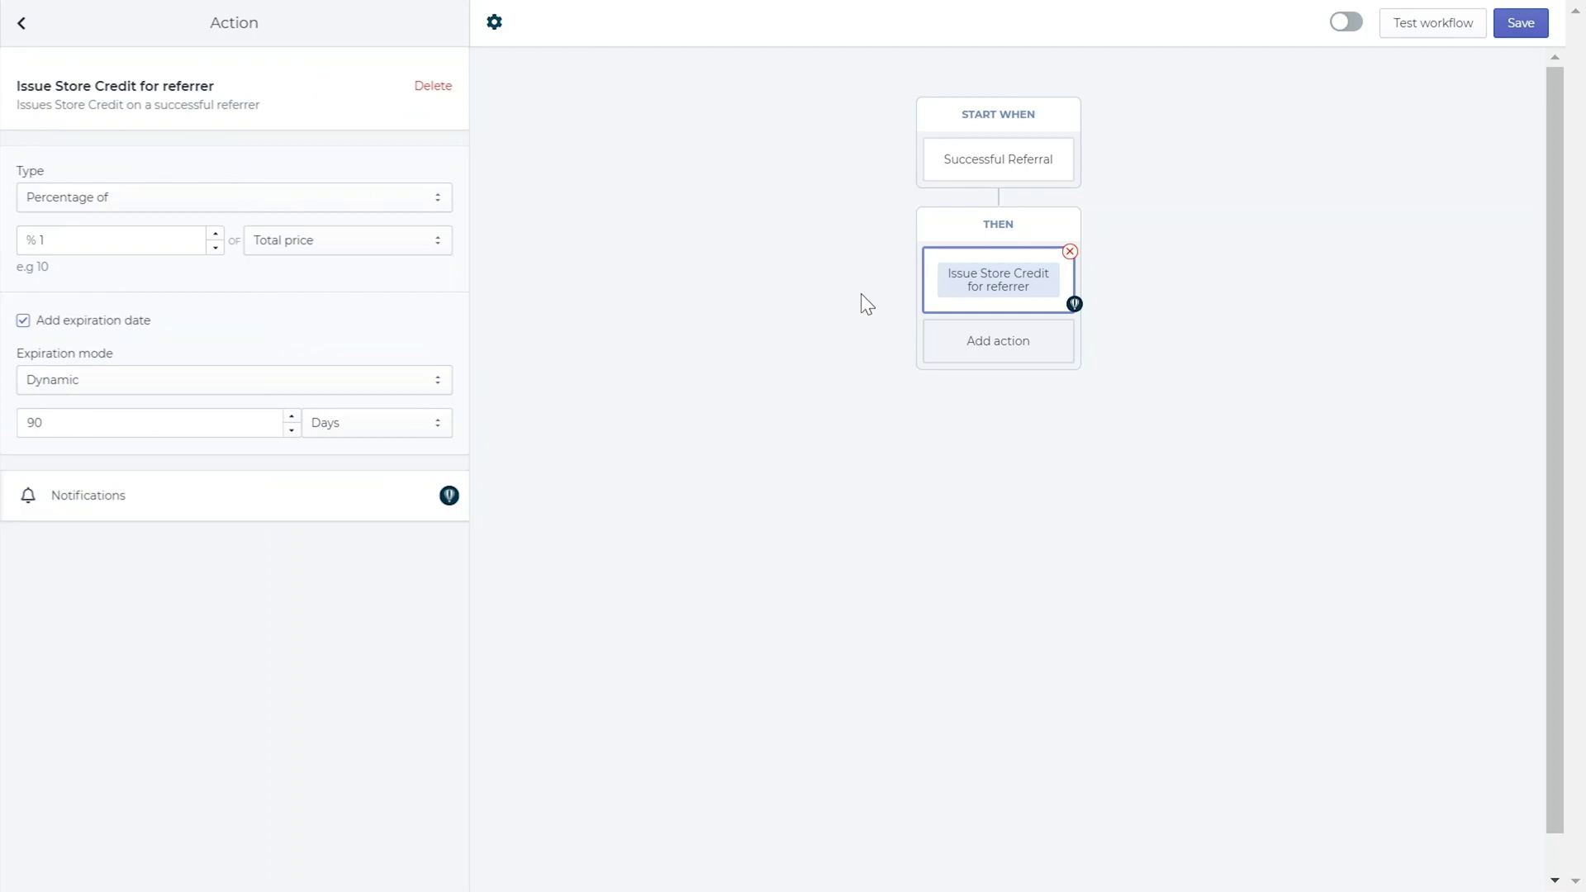
- Add an Issue Store Credit for referred action below the referrer card
{"action": "left_click", "coordinate": [954, 360]}
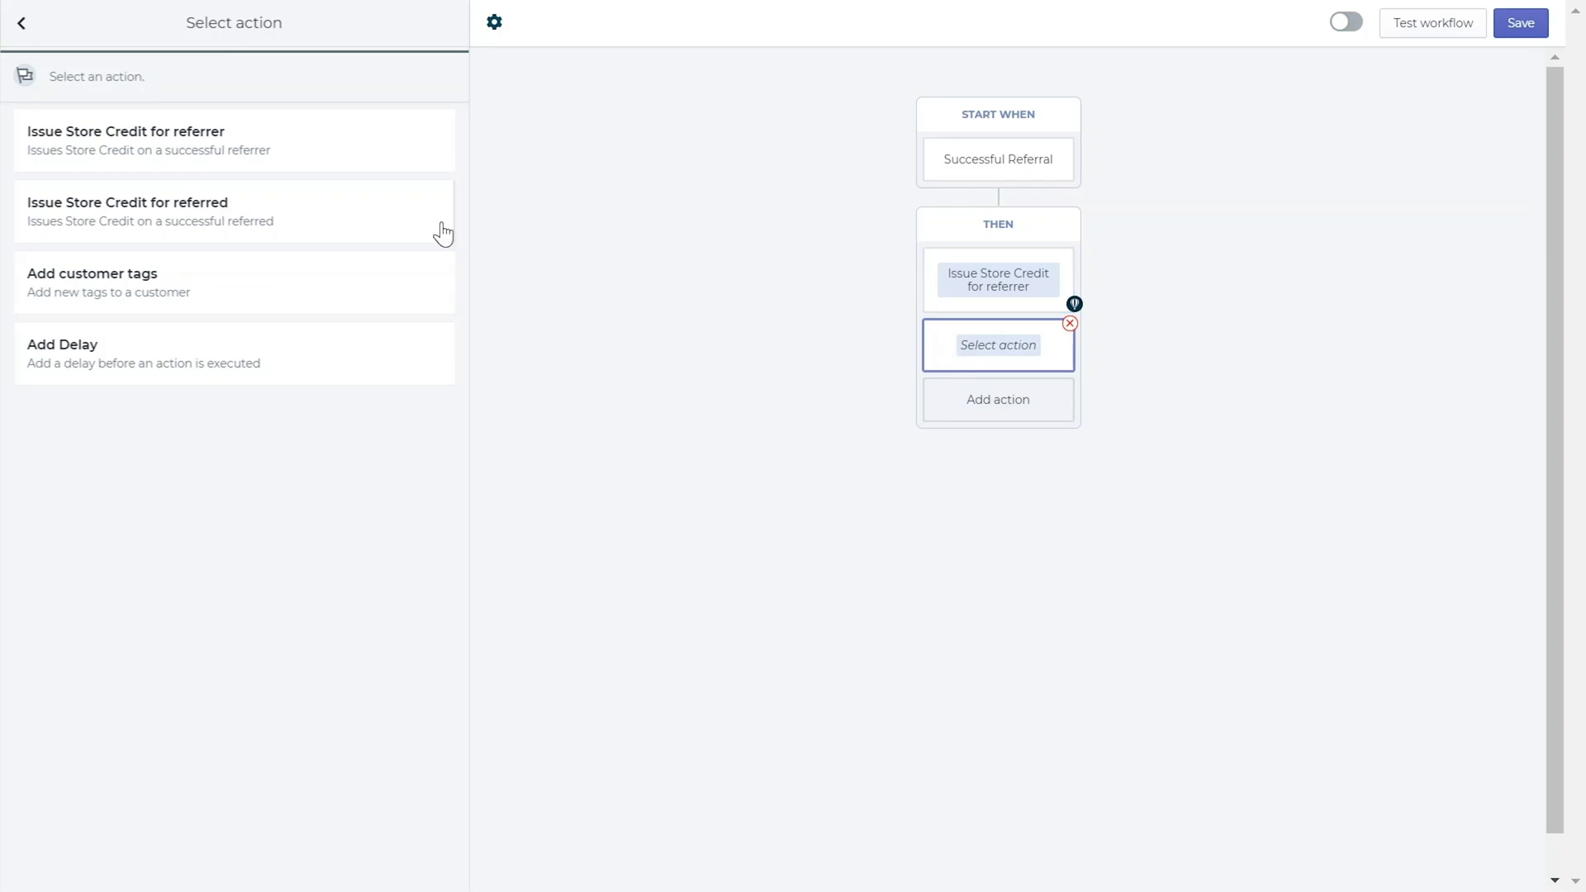
{"action": "left_click", "coordinate": [413, 225]}
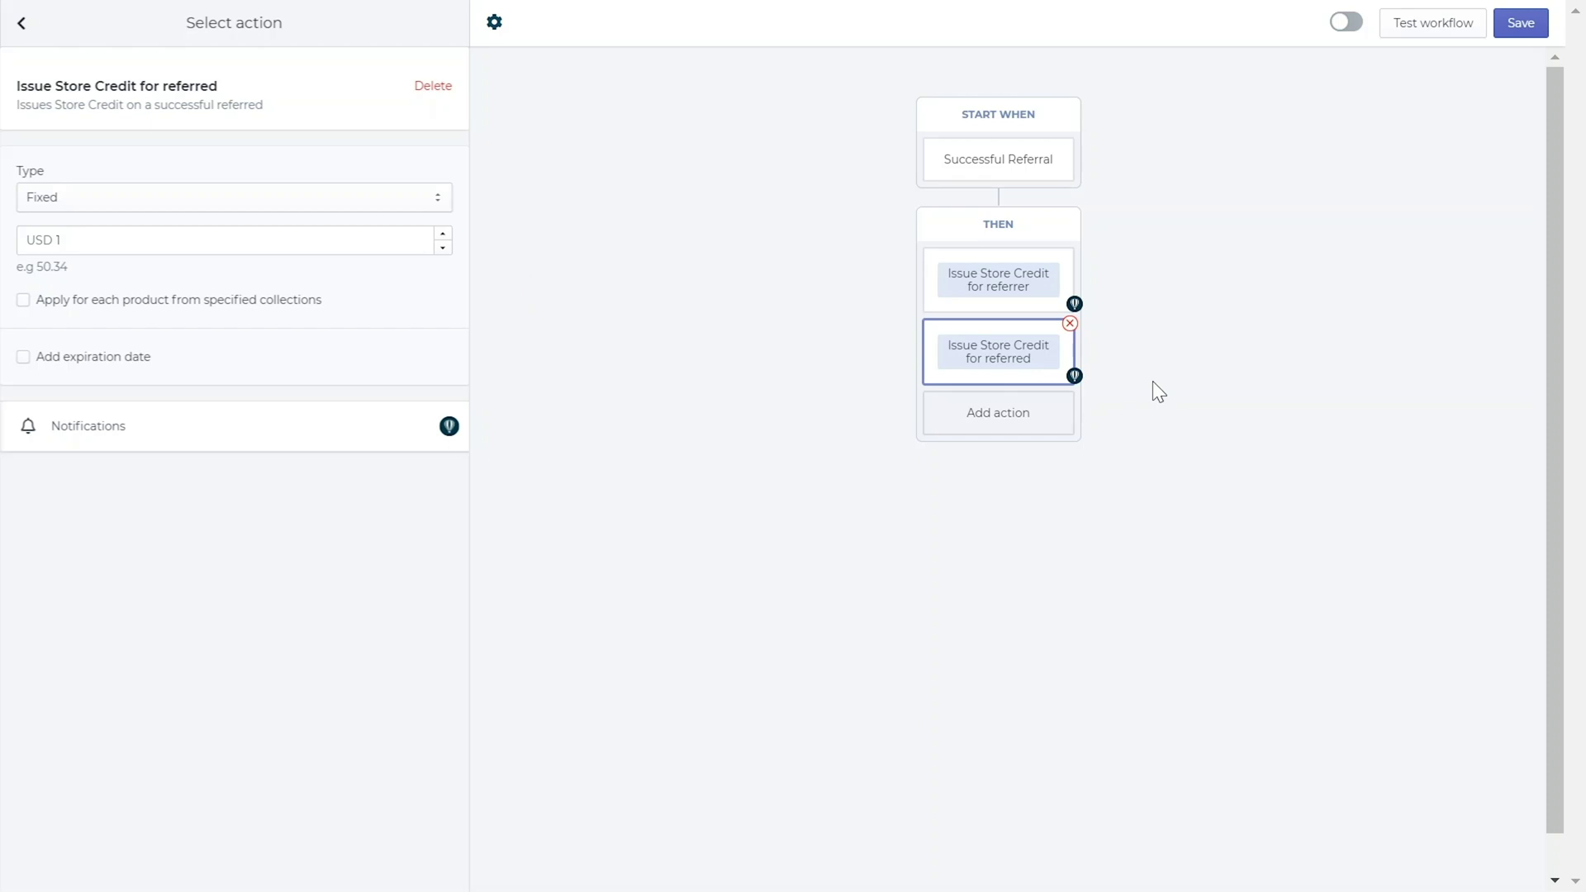
- Remove both store credit actions and add a condition after Successful Referral
{"action": "left_click", "coordinate": [1070, 323]}
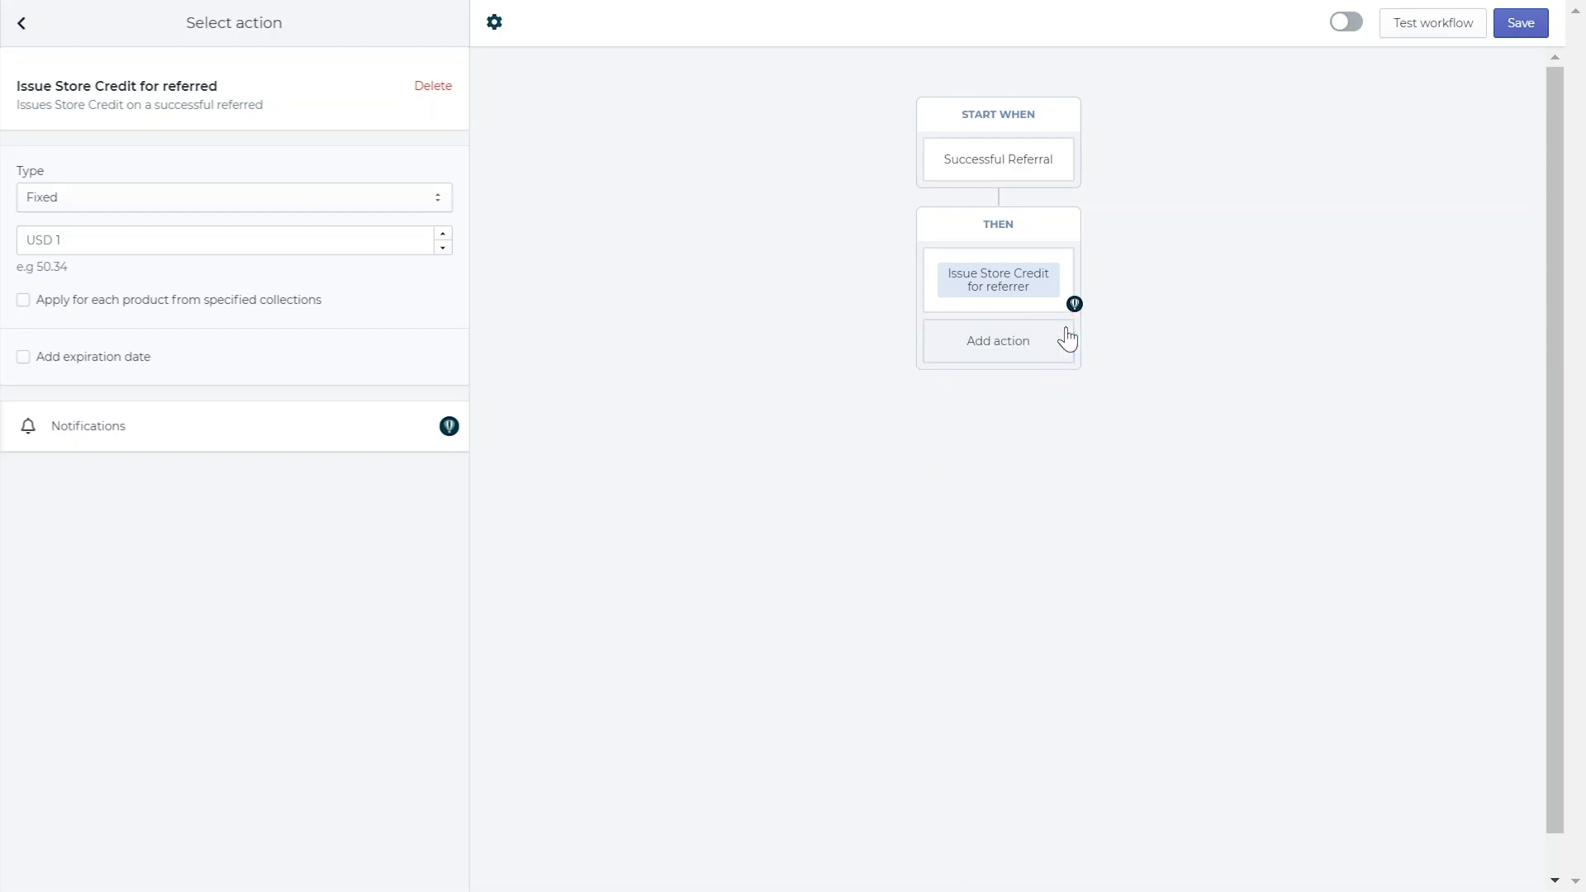
{"action": "left_click", "coordinate": [1071, 251]}
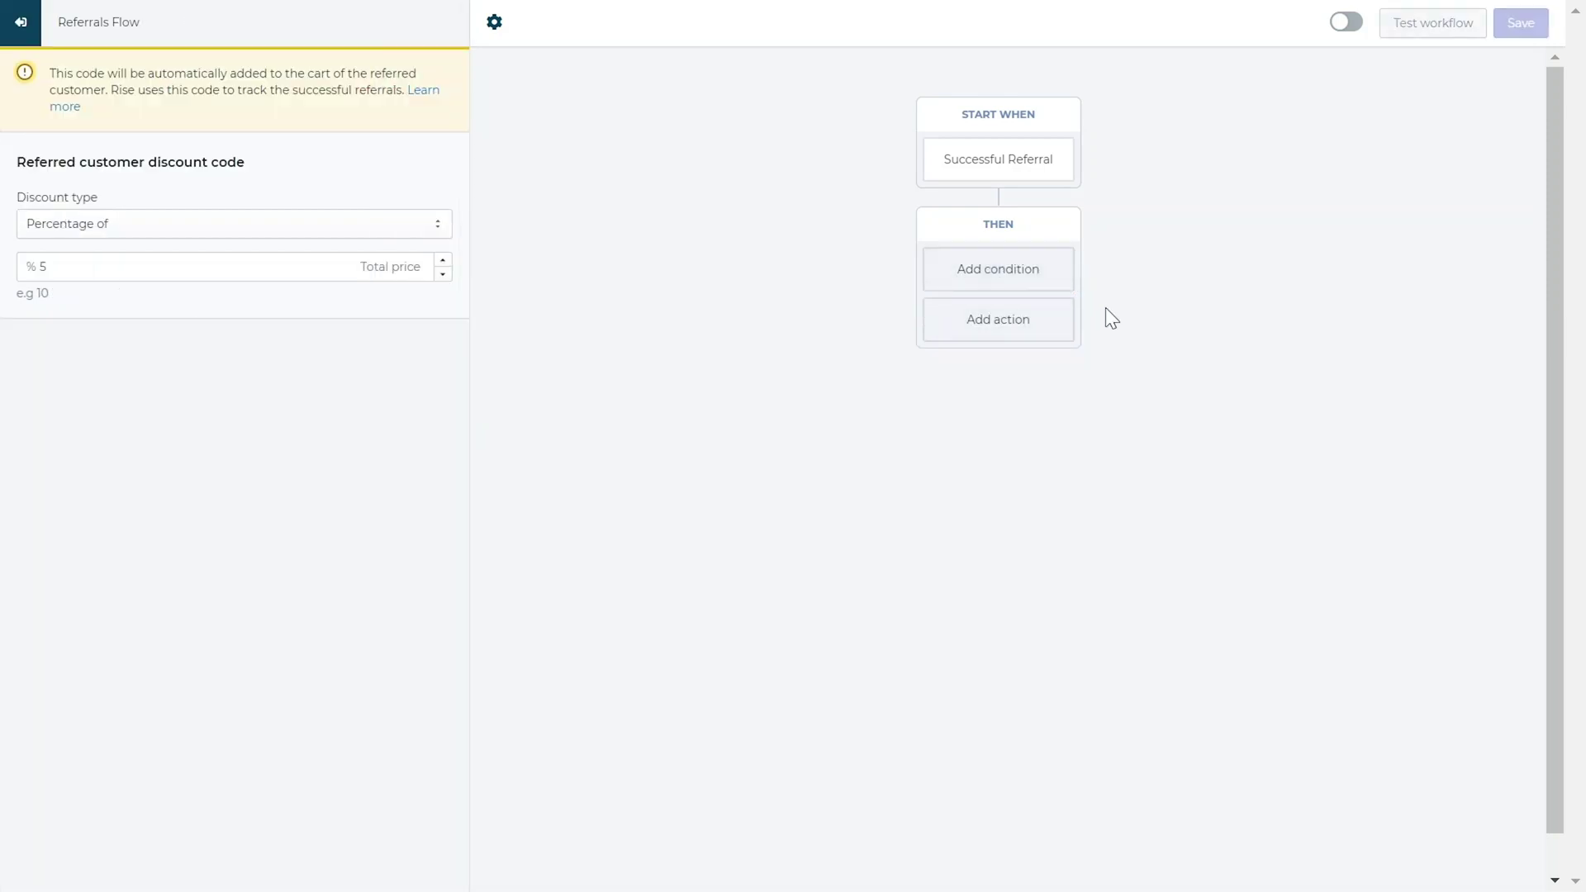
{"action": "left_click", "coordinate": [1004, 275]}
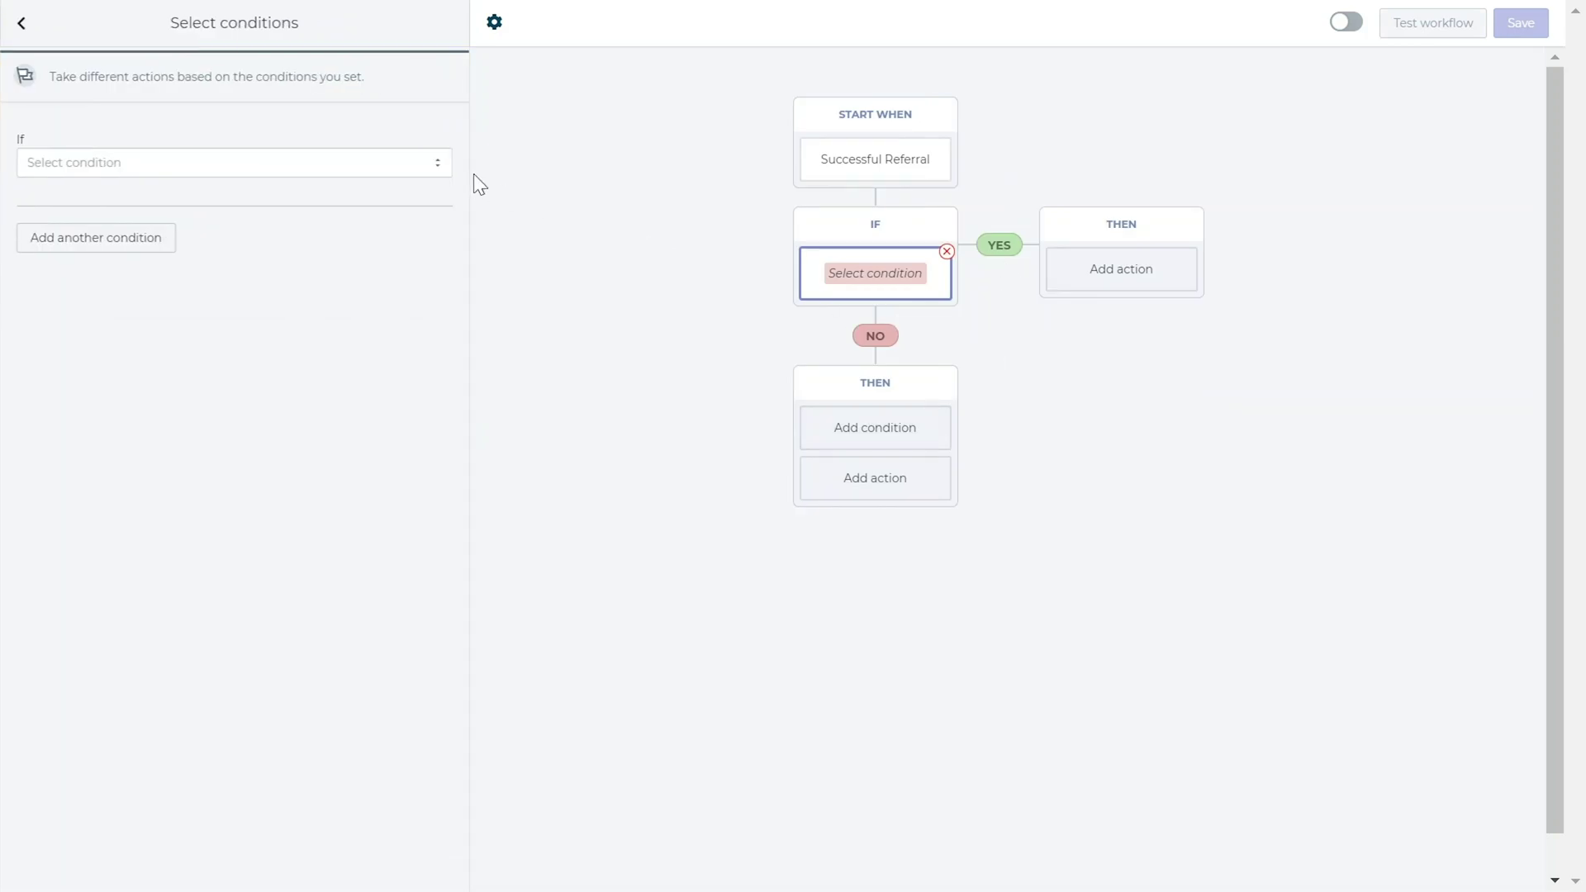
- Try an Order total price condition, then subtotal price, each with value 100
{"action": "left_click", "coordinate": [431, 166]}
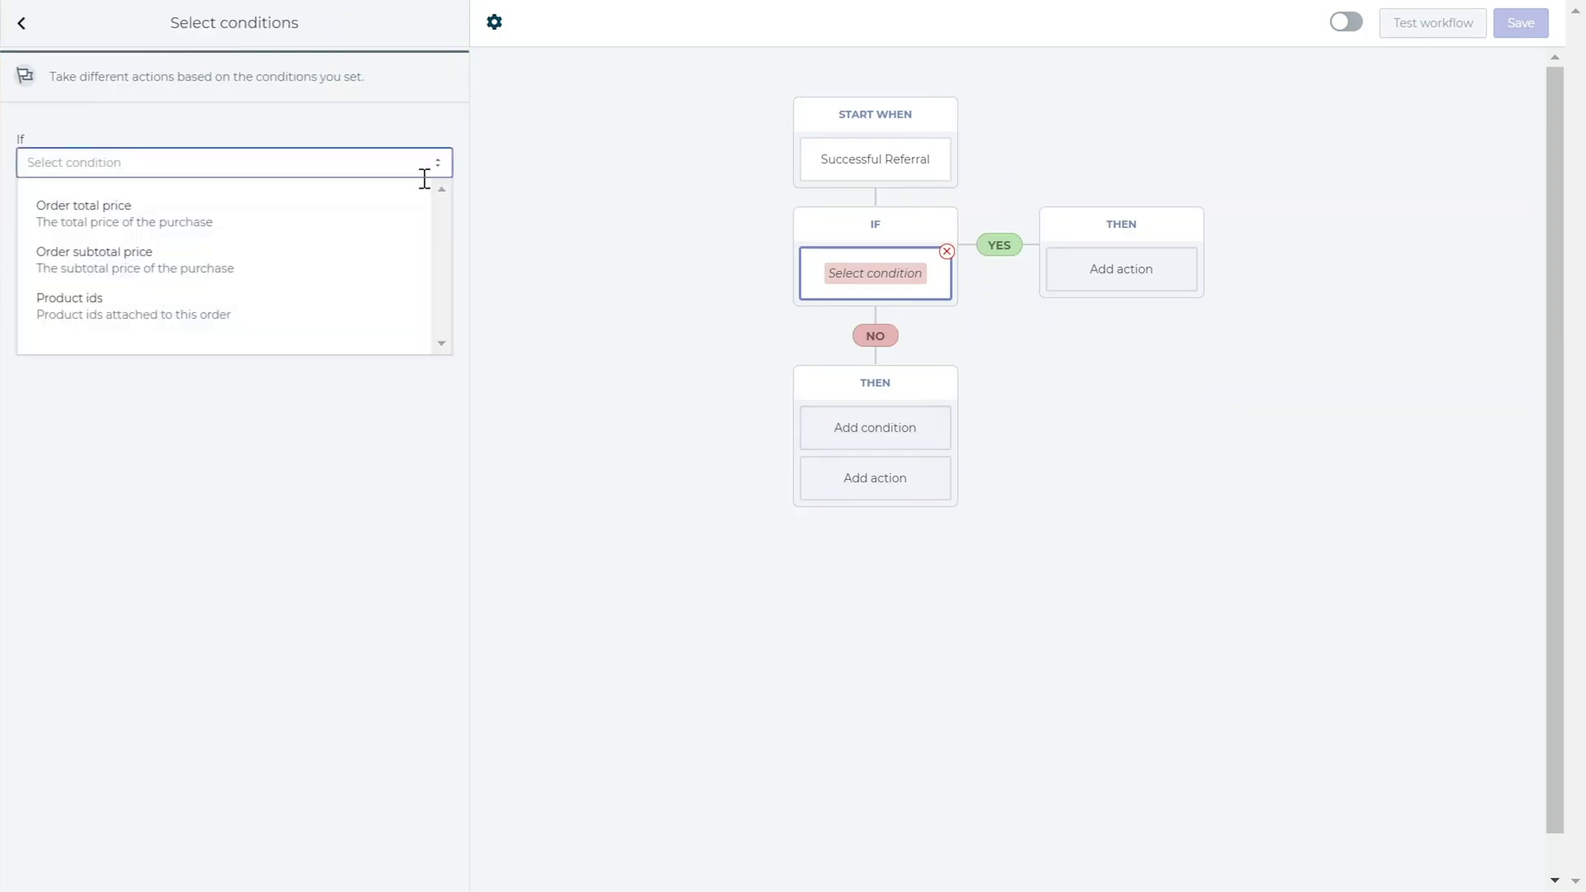
{"action": "left_click", "coordinate": [398, 216]}
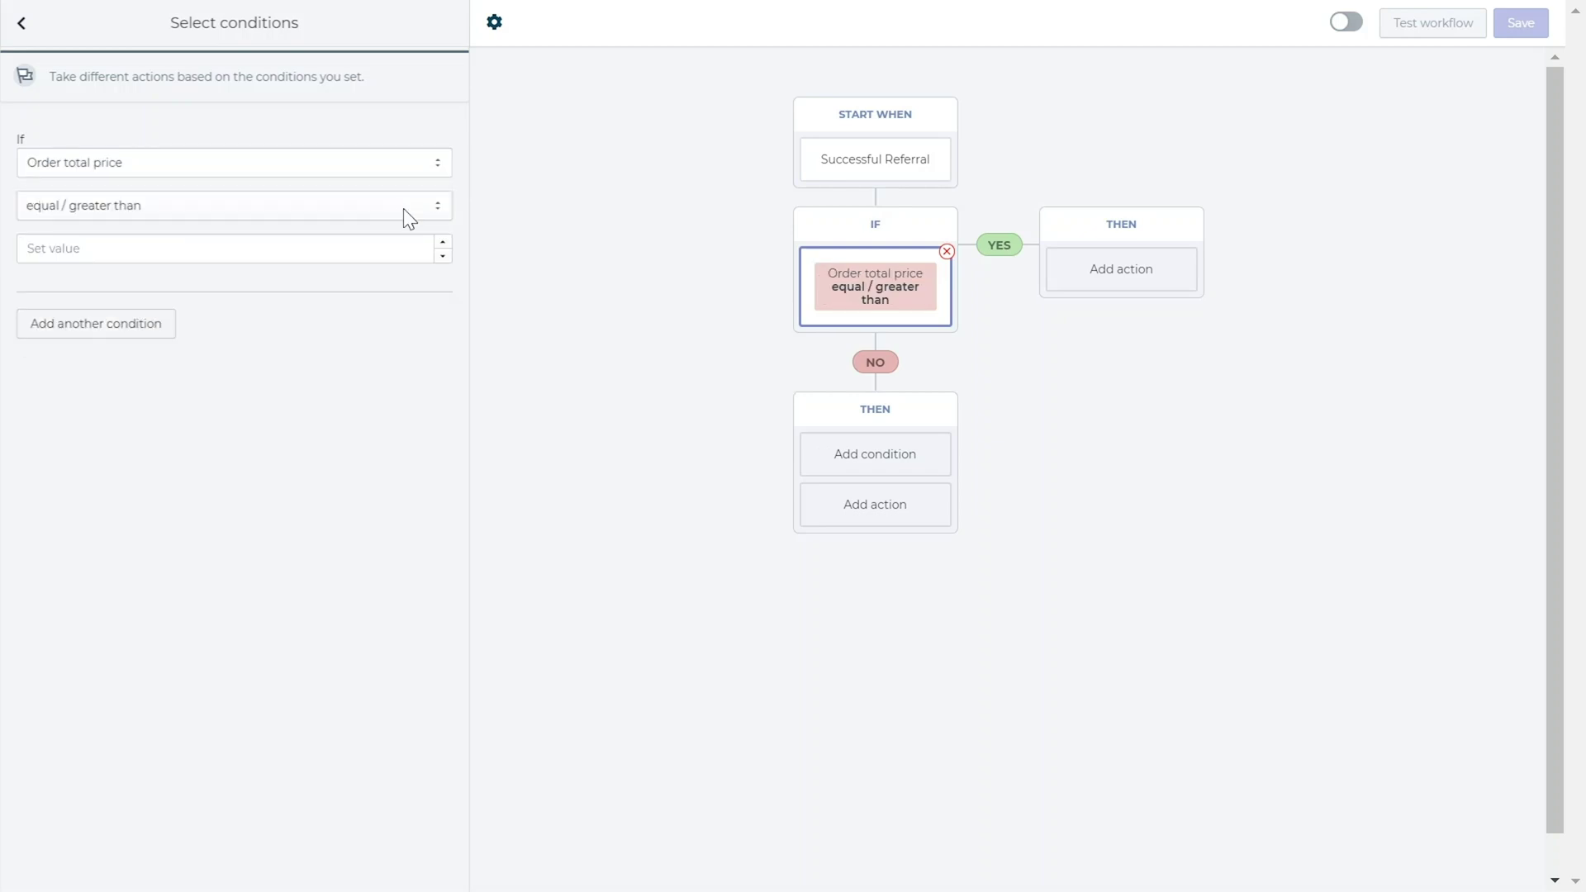
{"action": "left_click", "coordinate": [376, 244]}
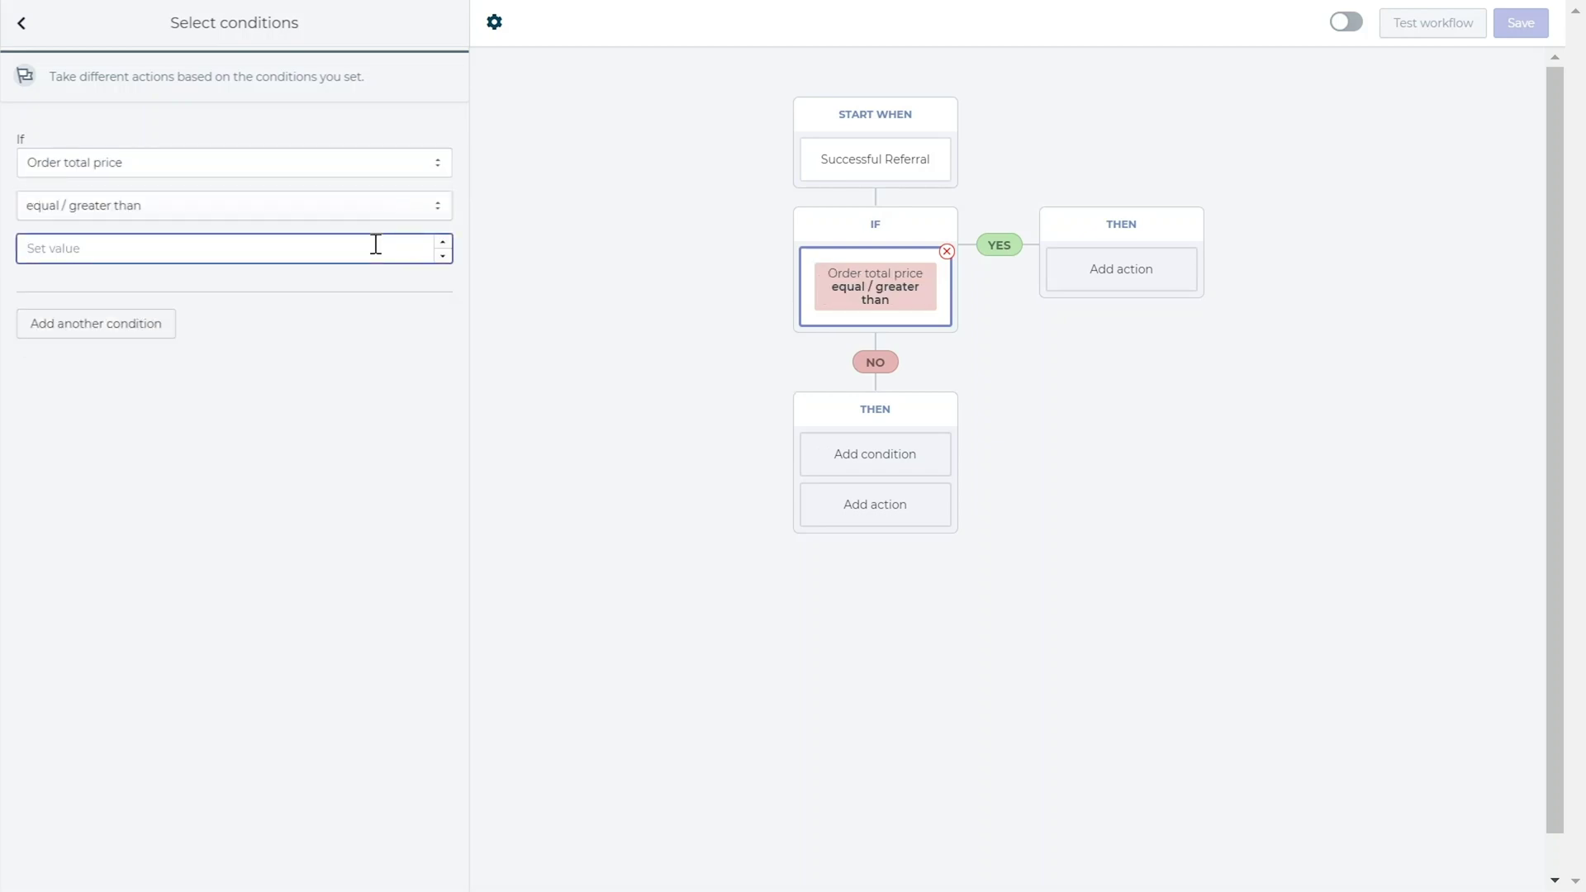
{"action": "type", "text": "100"}
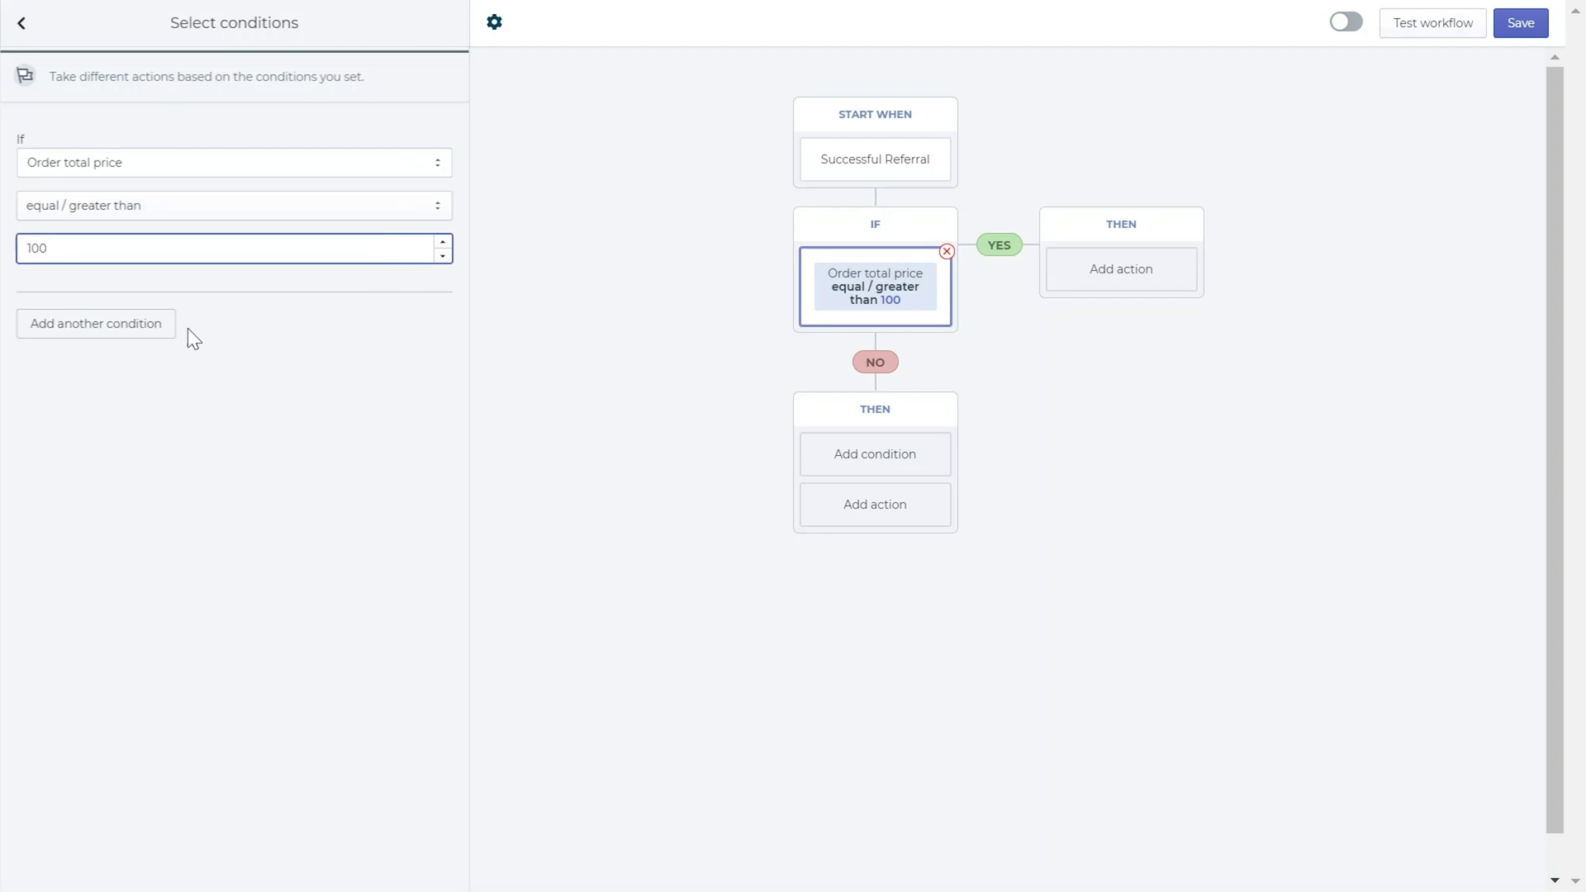
{"action": "left_click", "coordinate": [421, 163]}
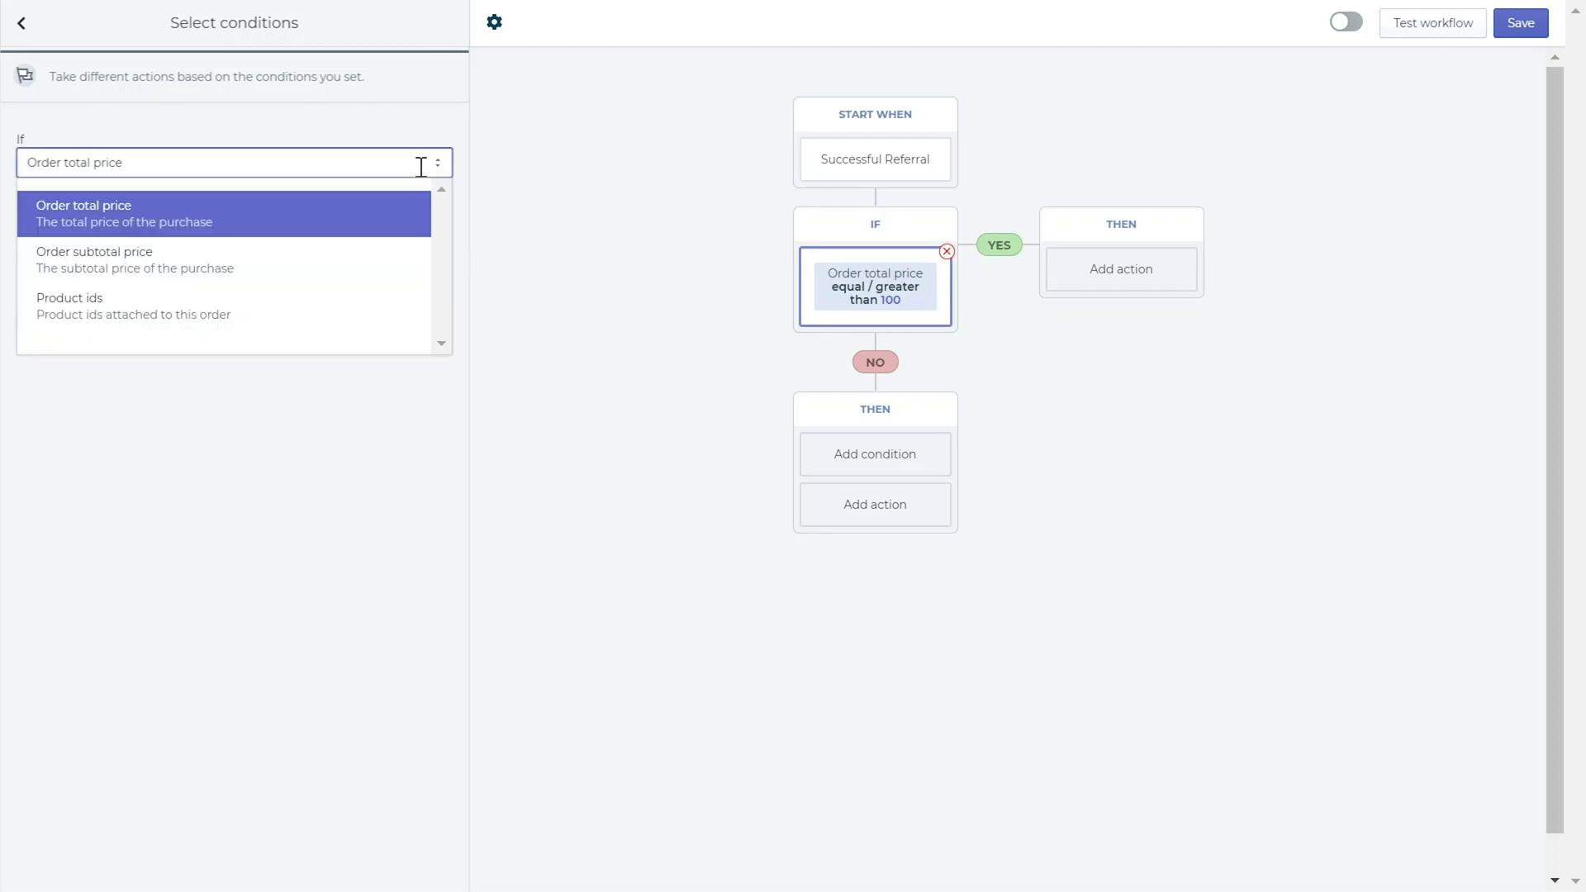
{"action": "left_click", "coordinate": [379, 255]}
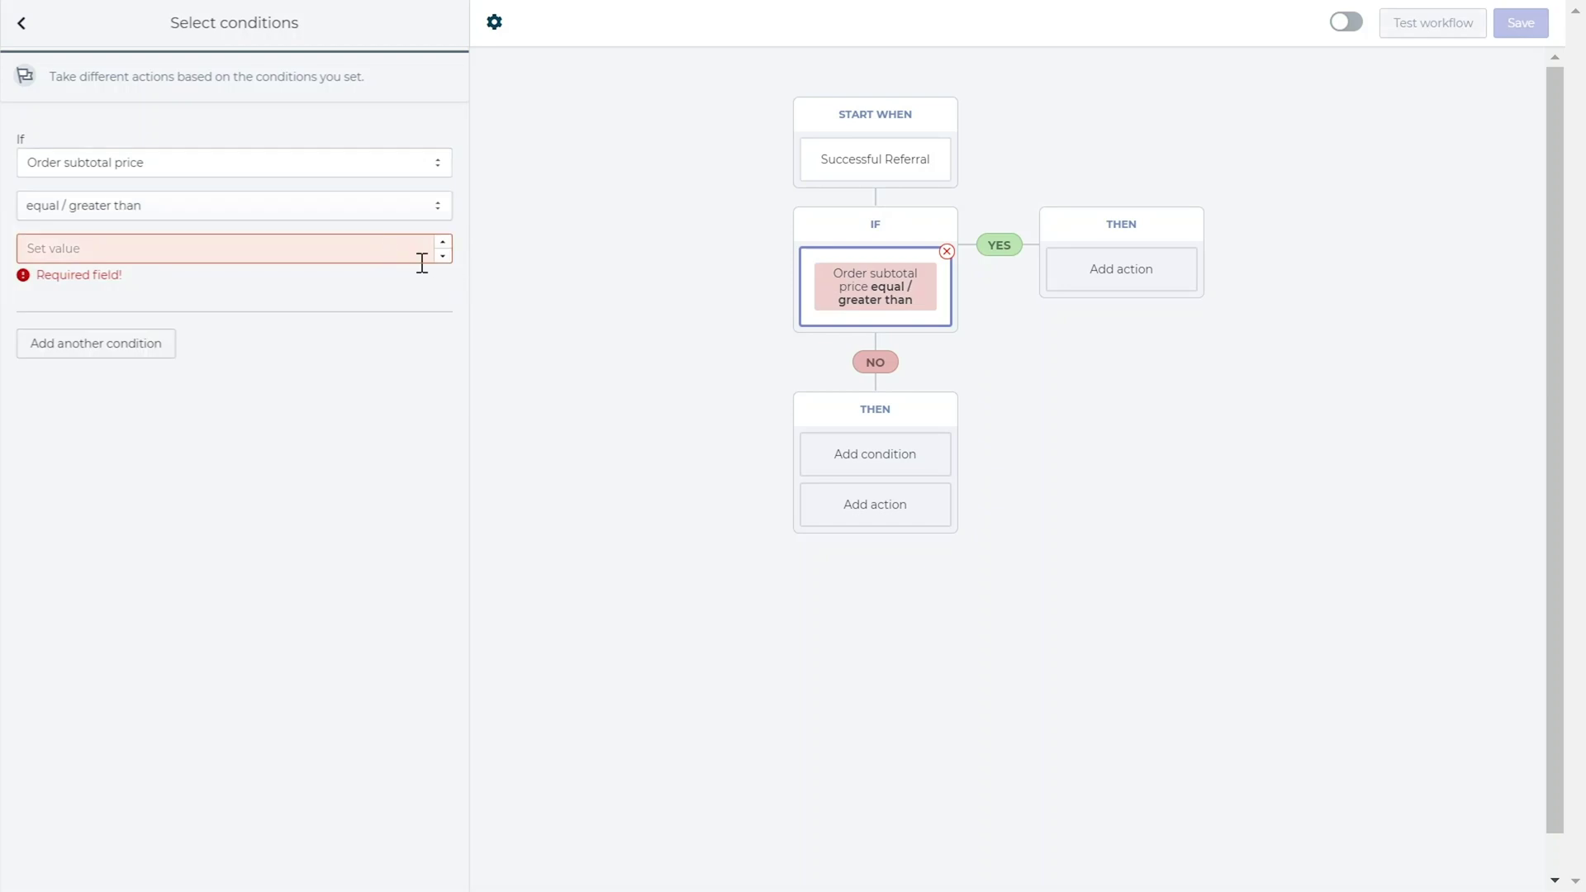
{"action": "left_click", "coordinate": [376, 250]}
{"action": "type", "text": "100"}
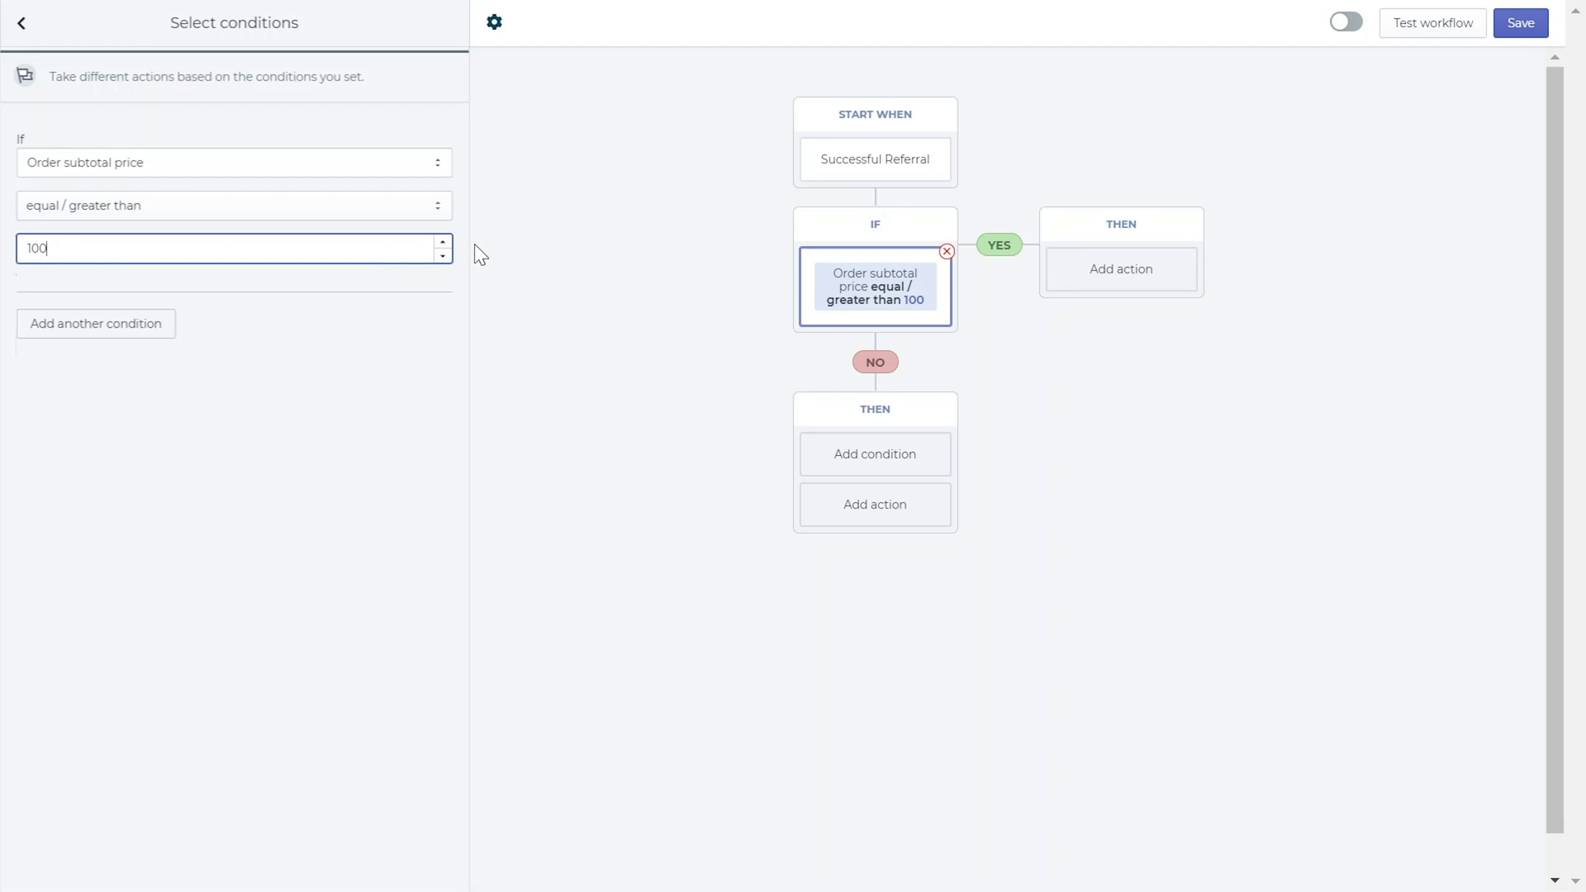
- Switch the condition to Product ids containing one of 12345
{"action": "left_click", "coordinate": [424, 165]}
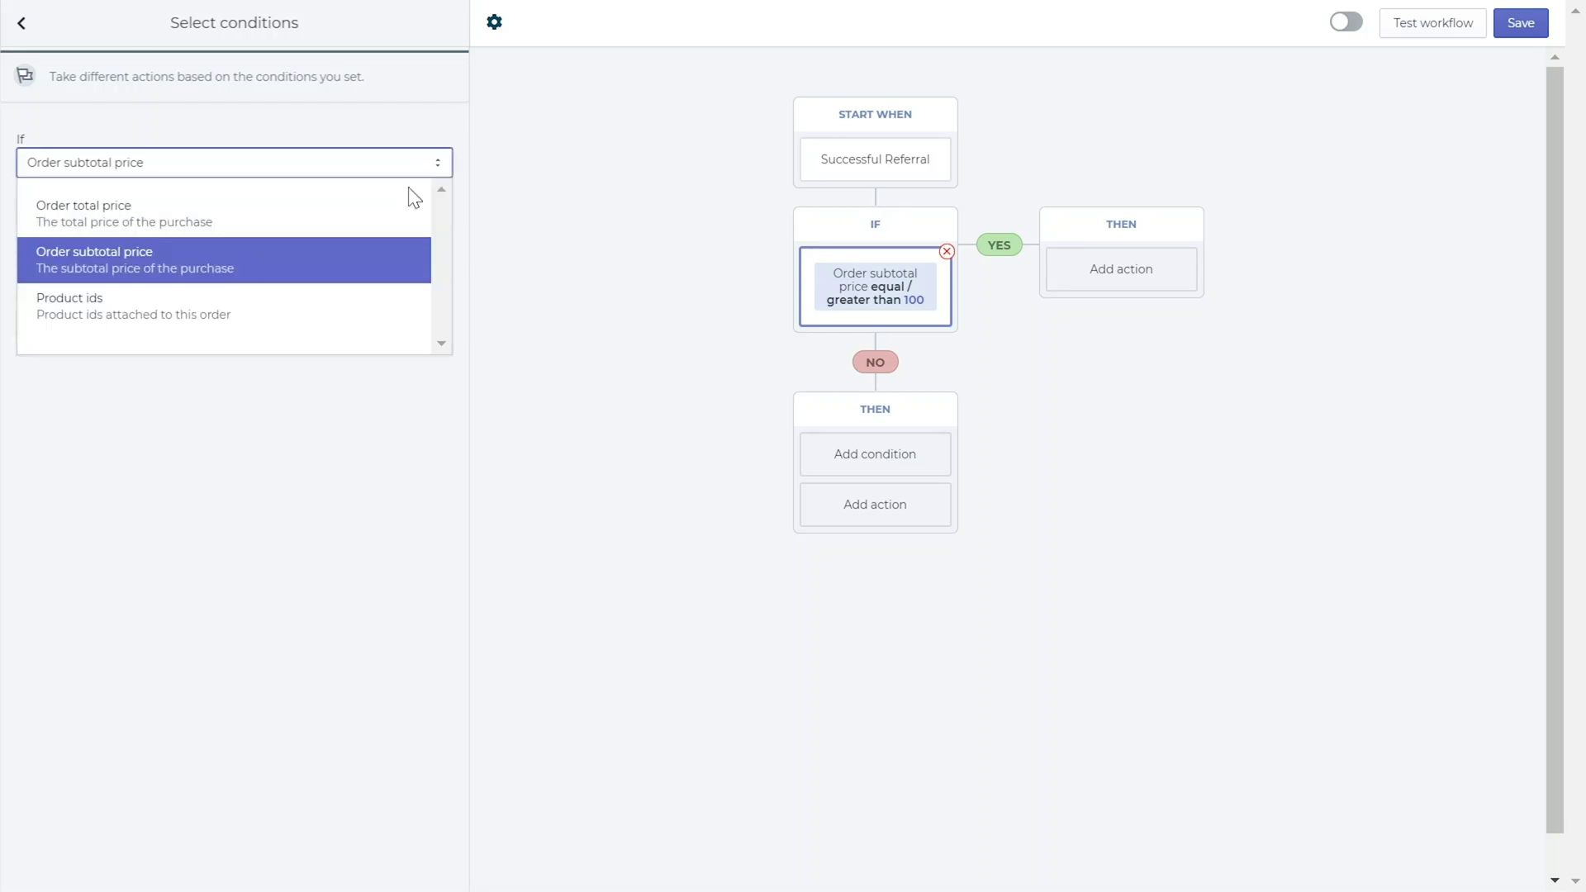
{"action": "left_click", "coordinate": [336, 307]}
{"action": "left_click", "coordinate": [260, 258]}
{"action": "type", "text": "12345"}
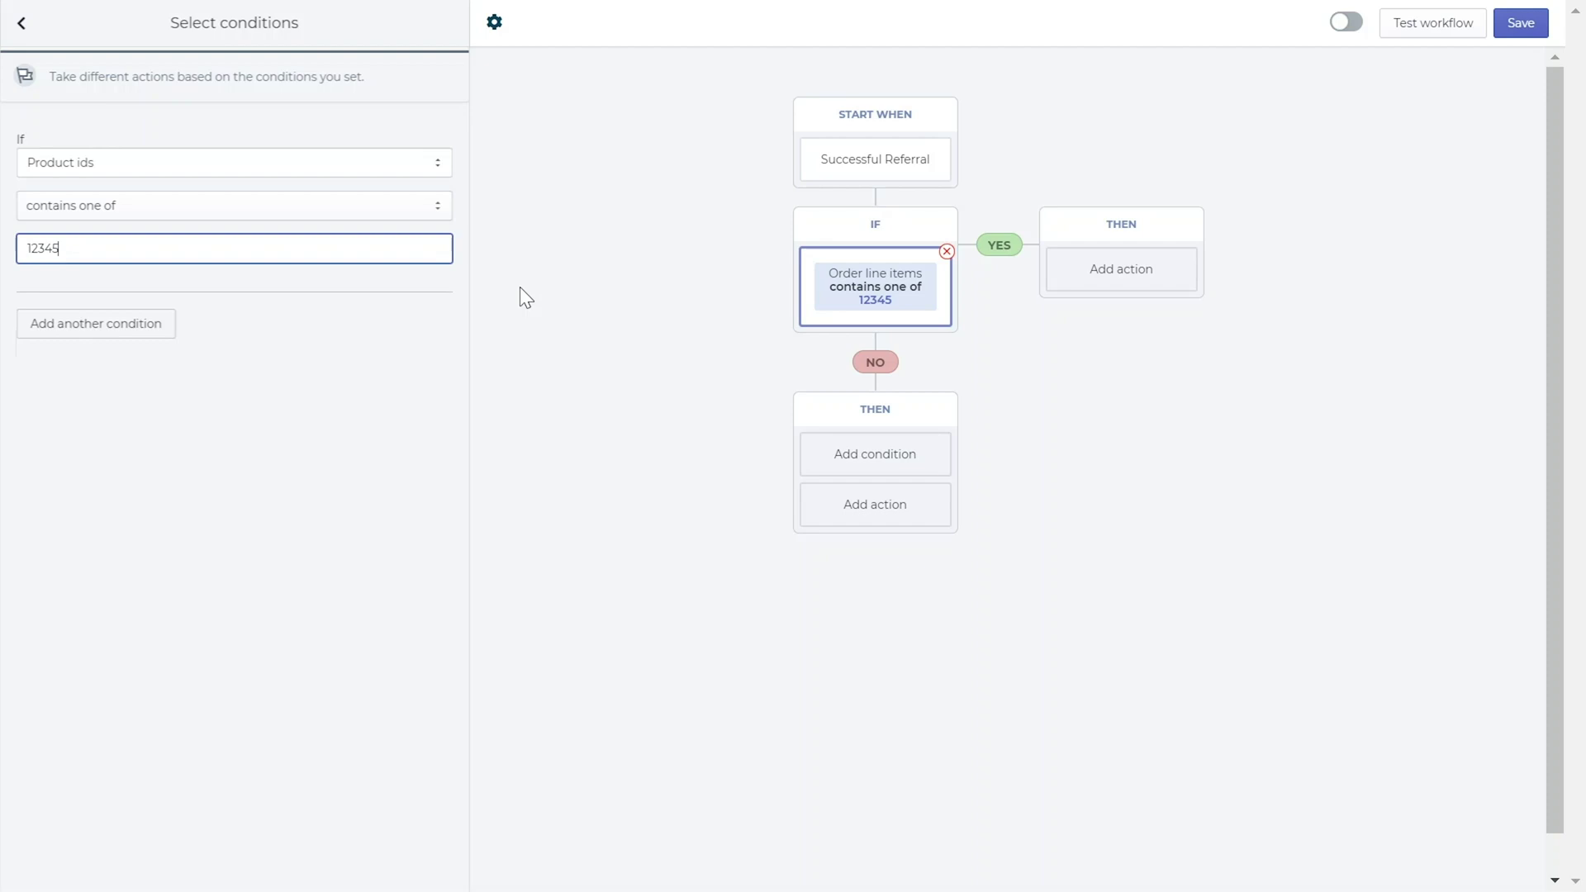
- Issue store credit to the referrer on the YES branch, then switch the workflow on and save it
{"action": "left_click", "coordinate": [1114, 292]}
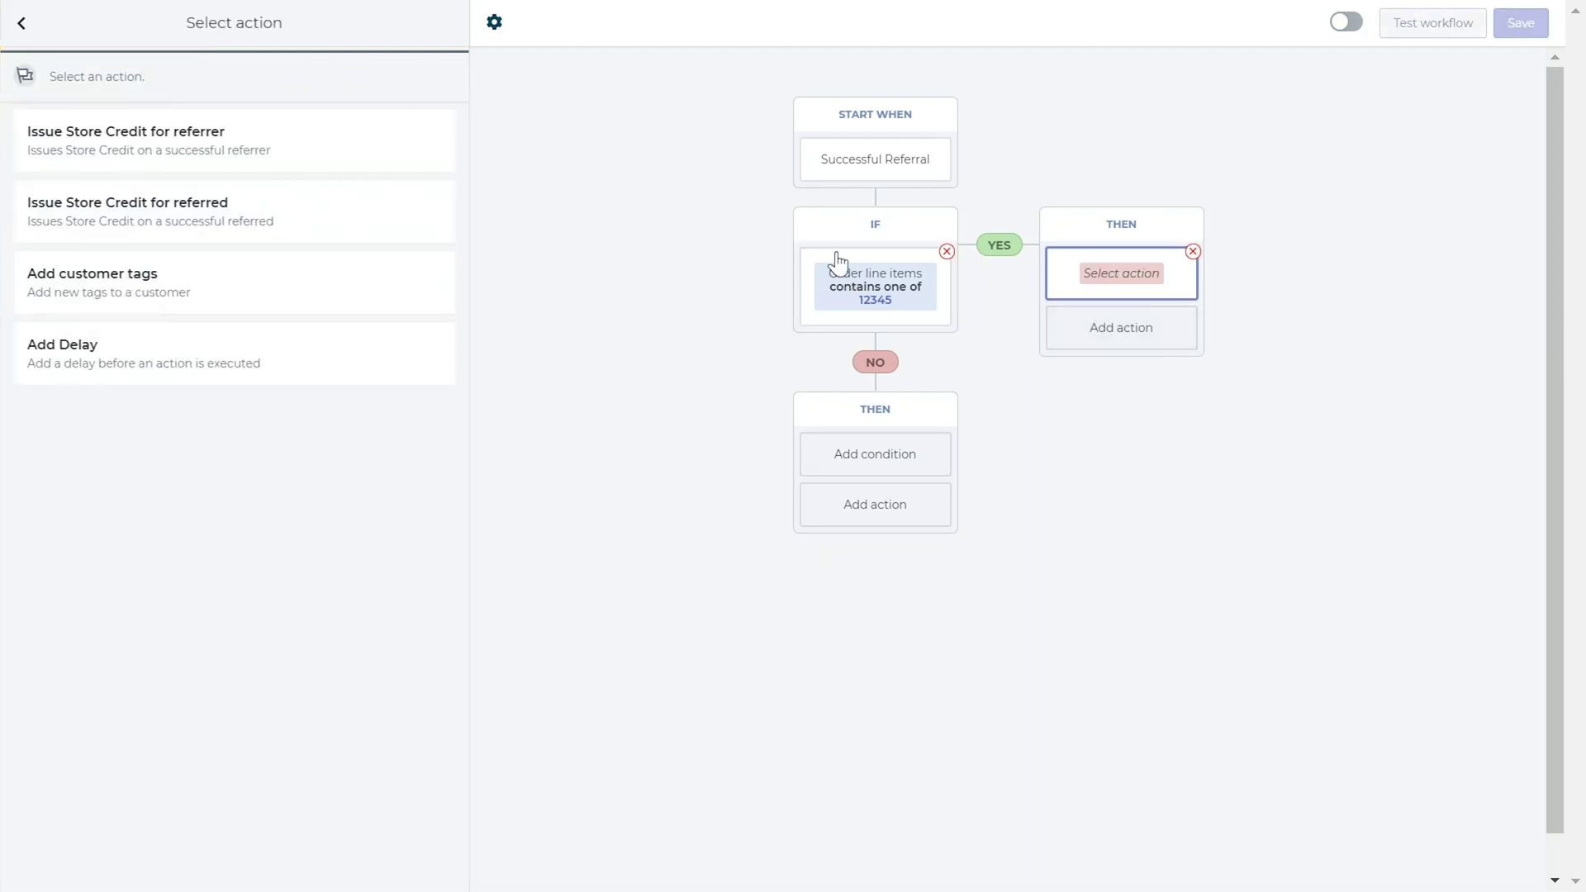
{"action": "left_click", "coordinate": [400, 154]}
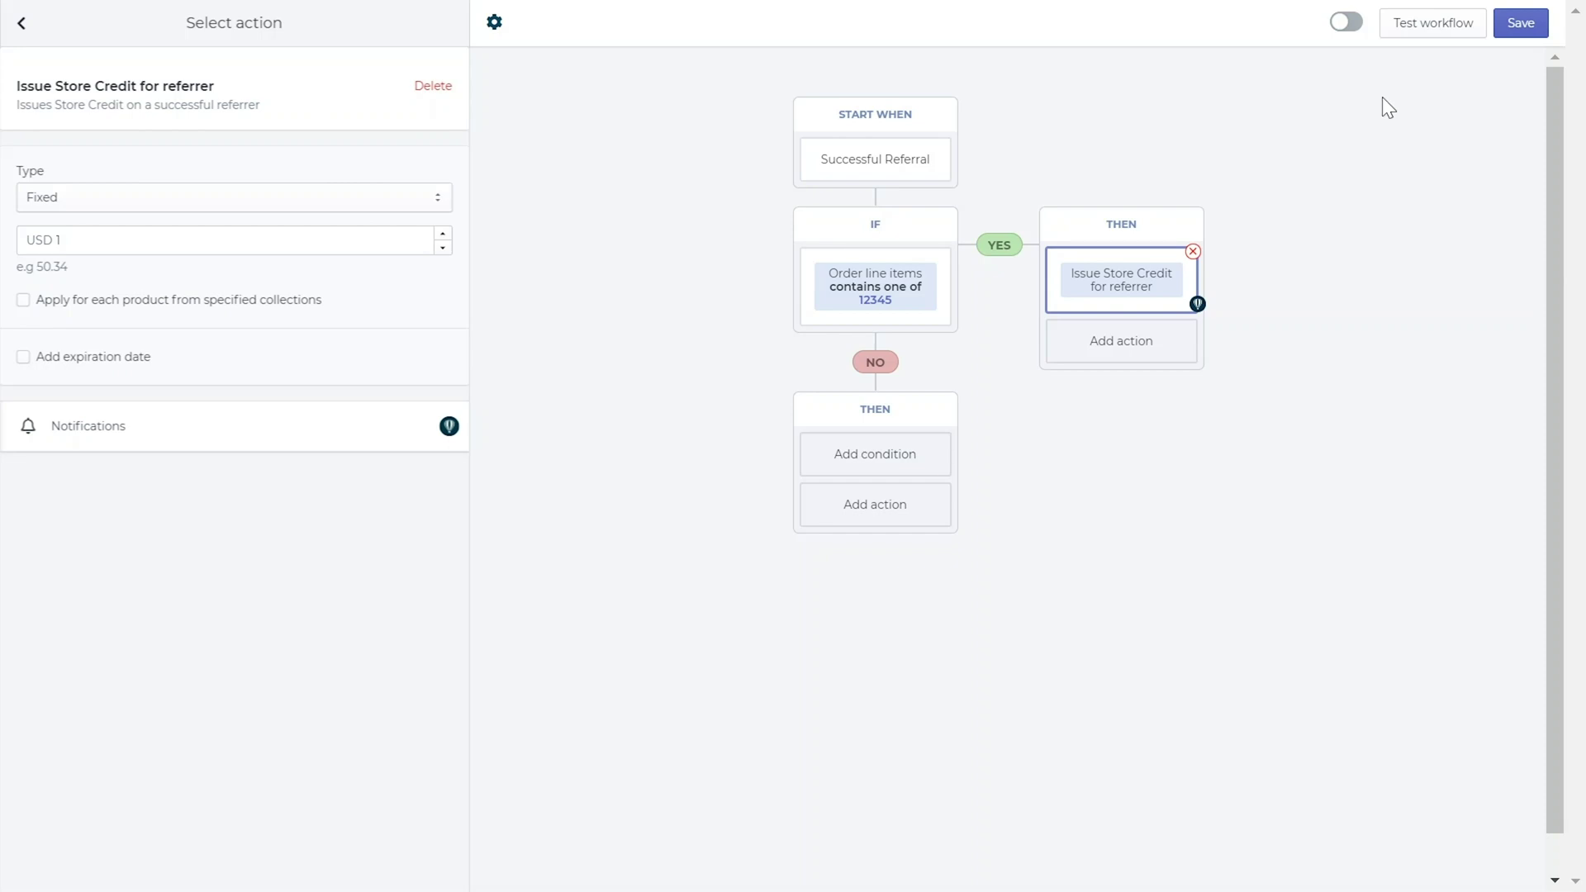
{"action": "left_click", "coordinate": [1430, 36]}
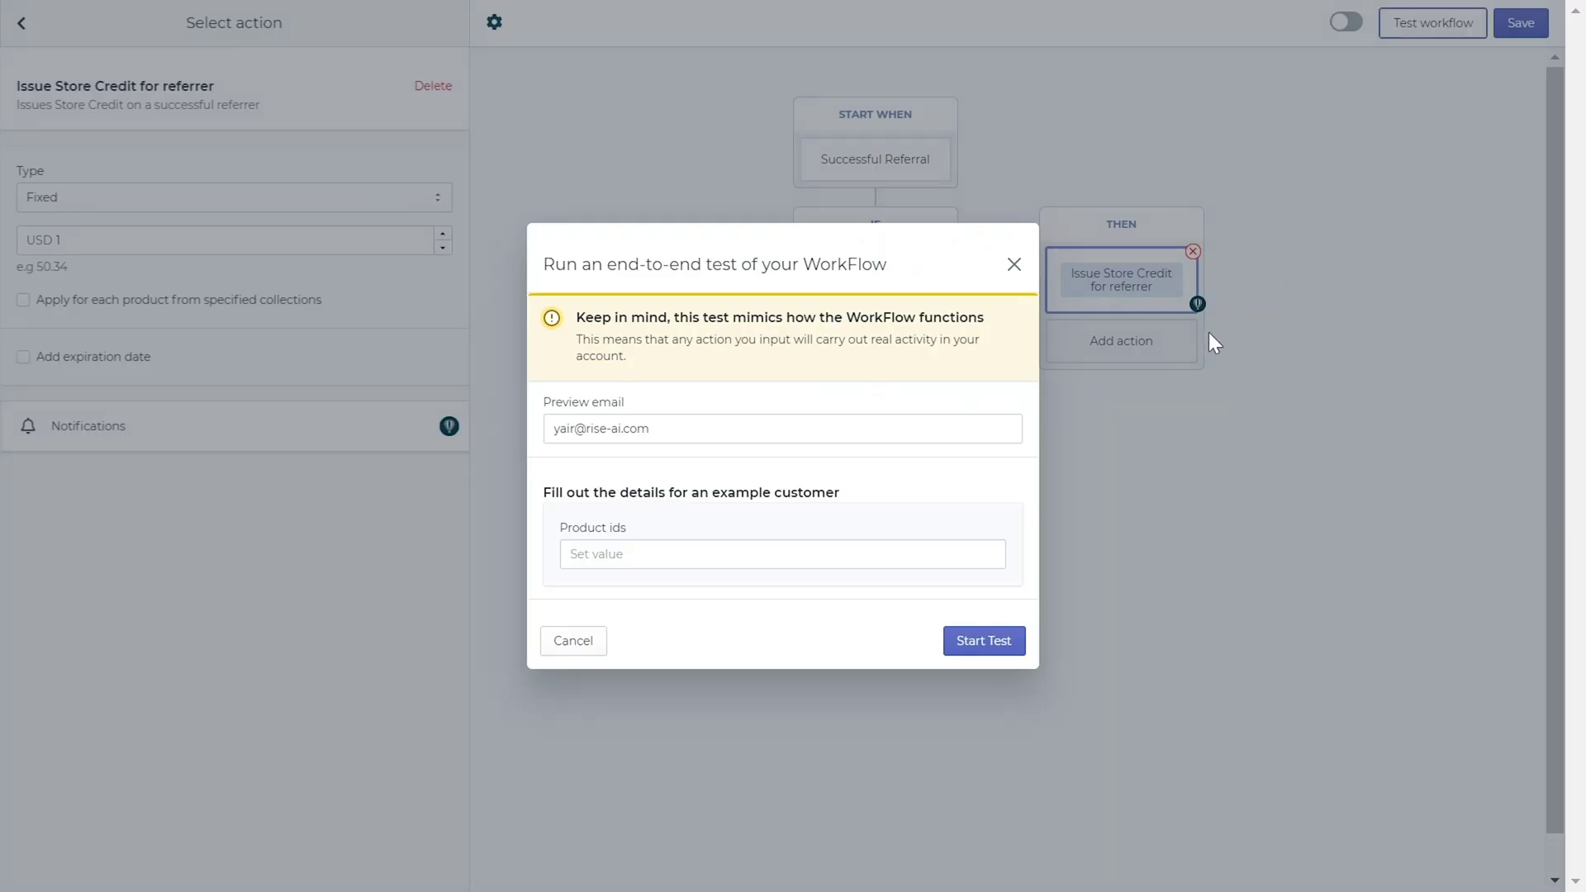
{"action": "left_click", "coordinate": [1014, 264]}
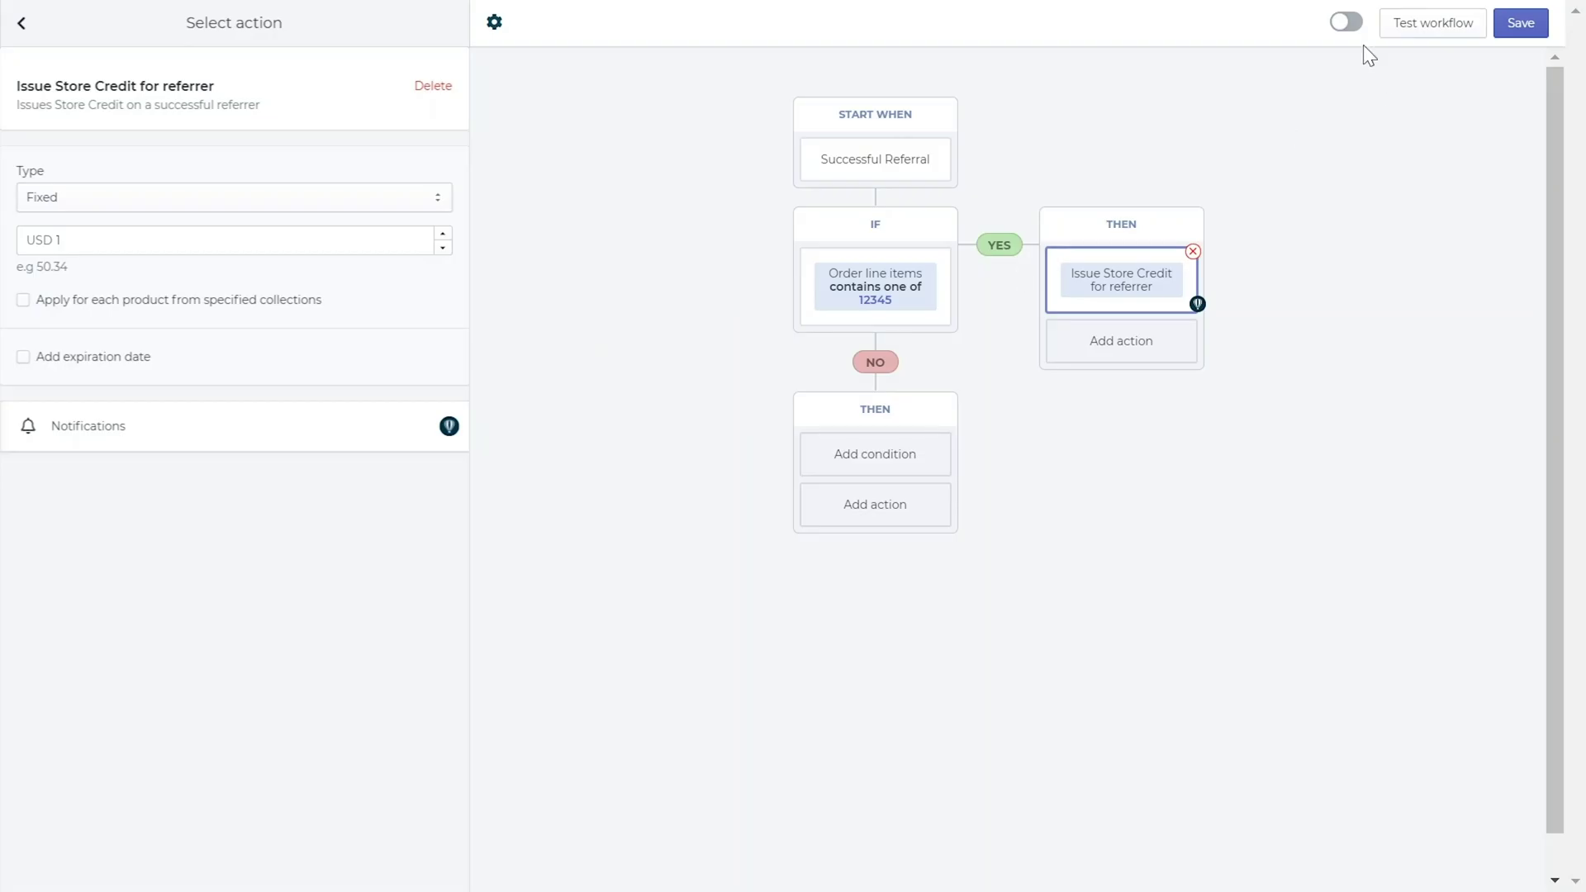
{"action": "left_click", "coordinate": [1345, 22]}
{"action": "left_click", "coordinate": [1520, 23]}
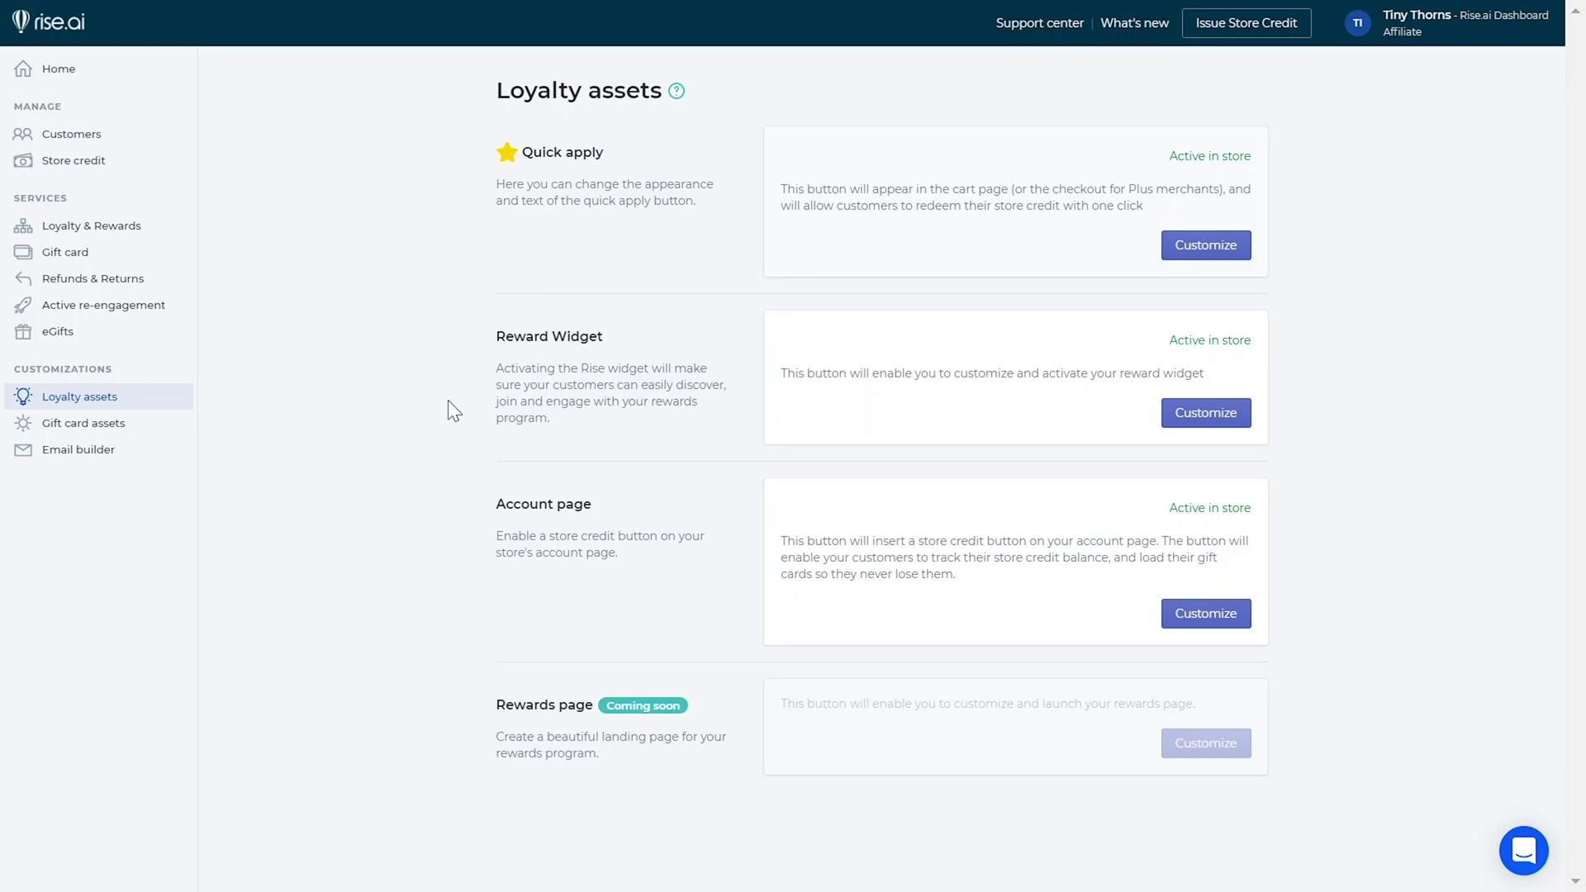
- Switch the inactive Referrals card to Visible in the Reward Widget and preview it via the Rewards launcher
{"action": "left_click", "coordinate": [1190, 414]}
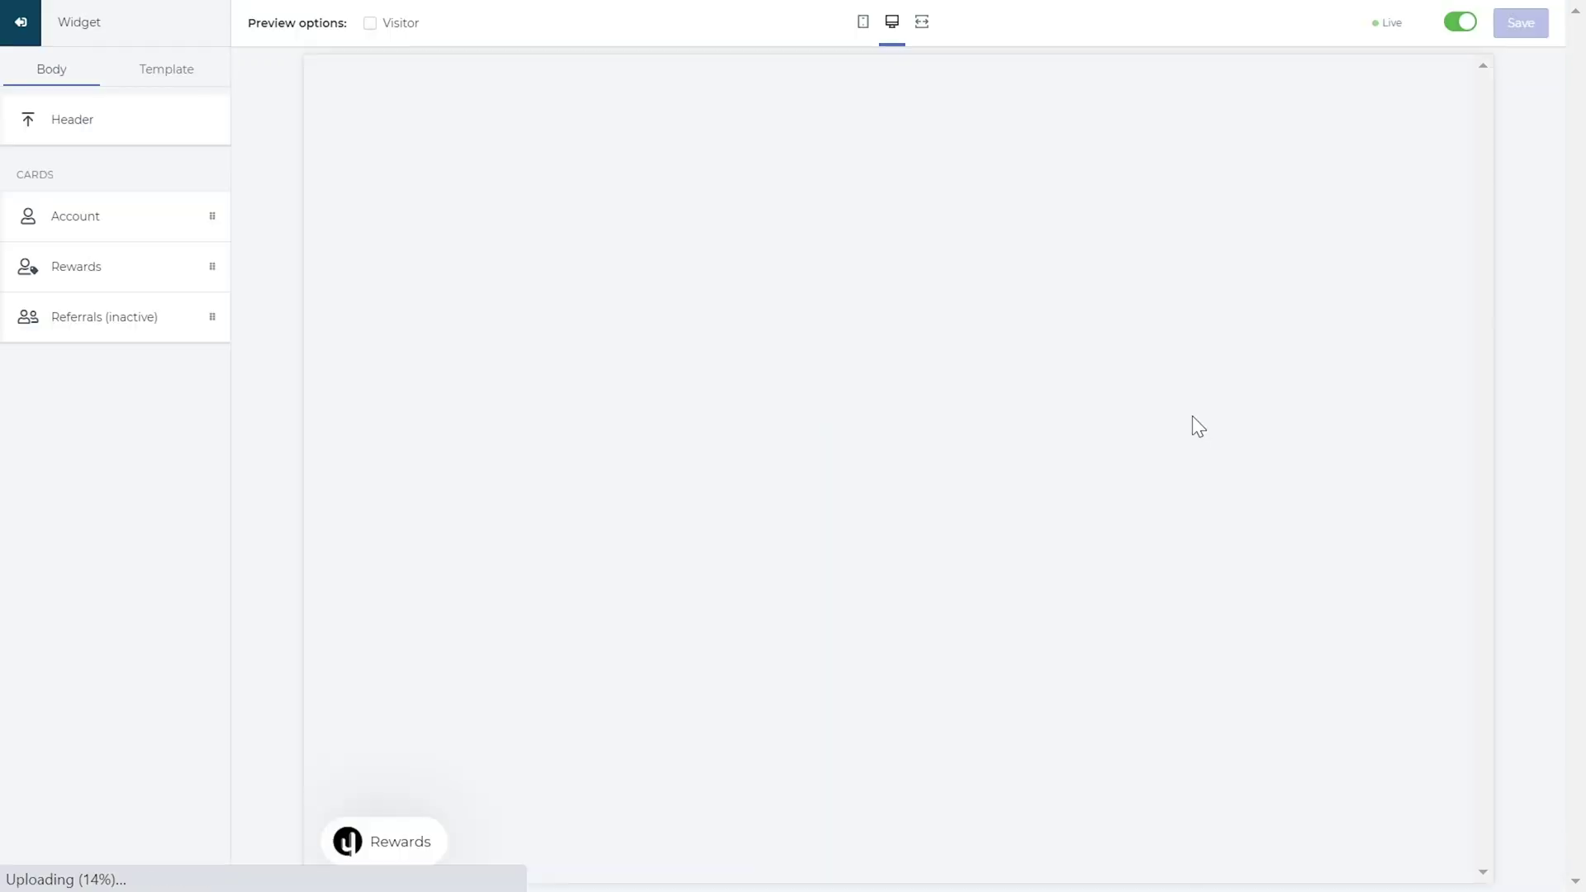
{"action": "left_click", "coordinate": [146, 329]}
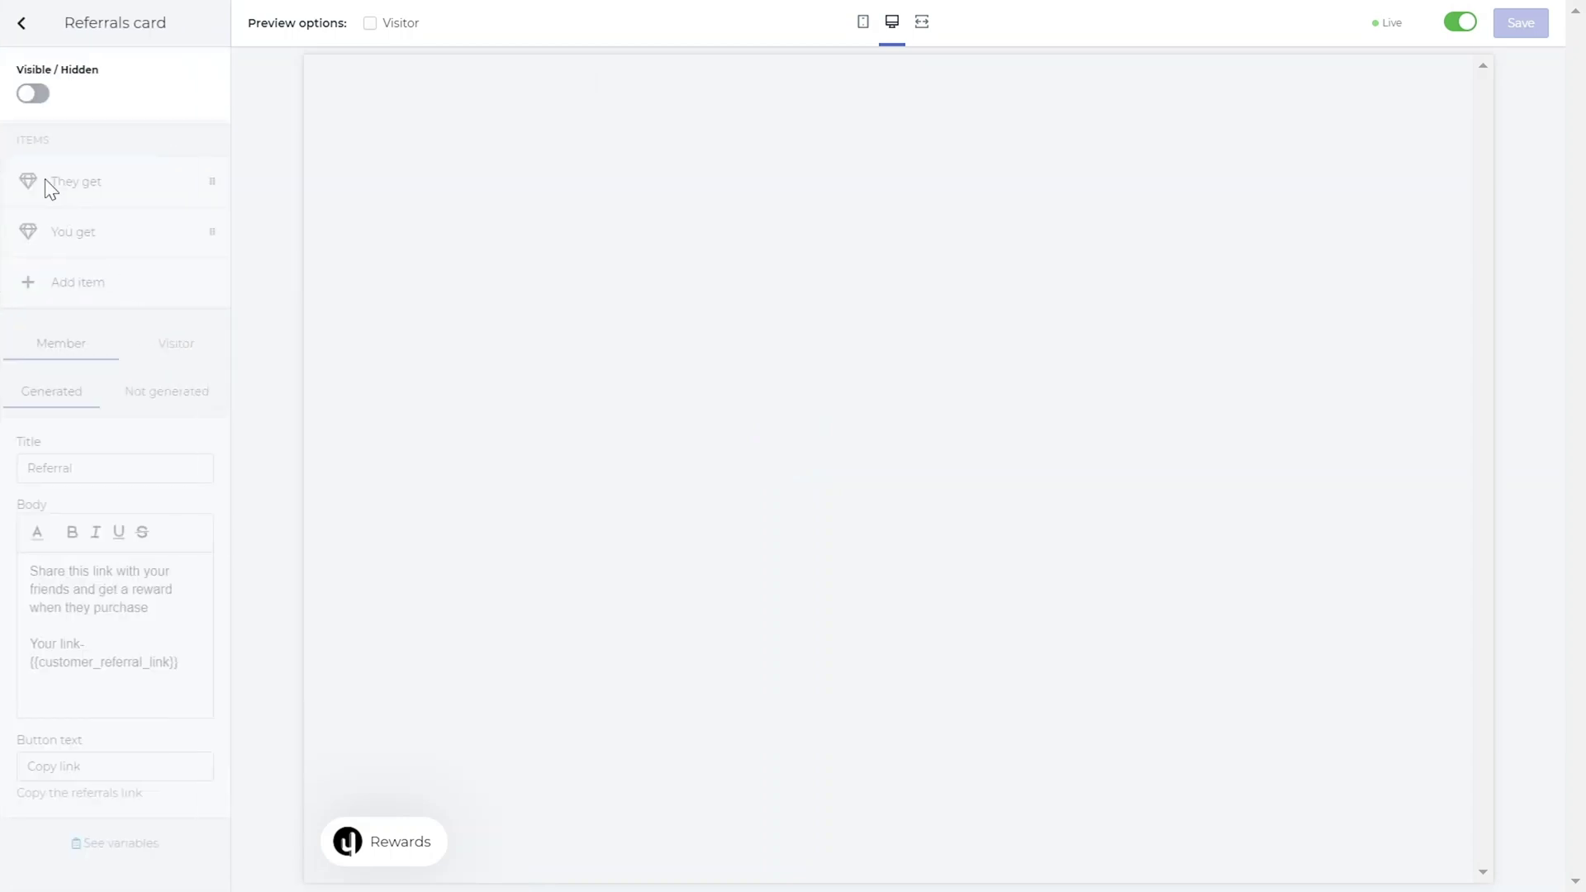
{"action": "left_click", "coordinate": [32, 93]}
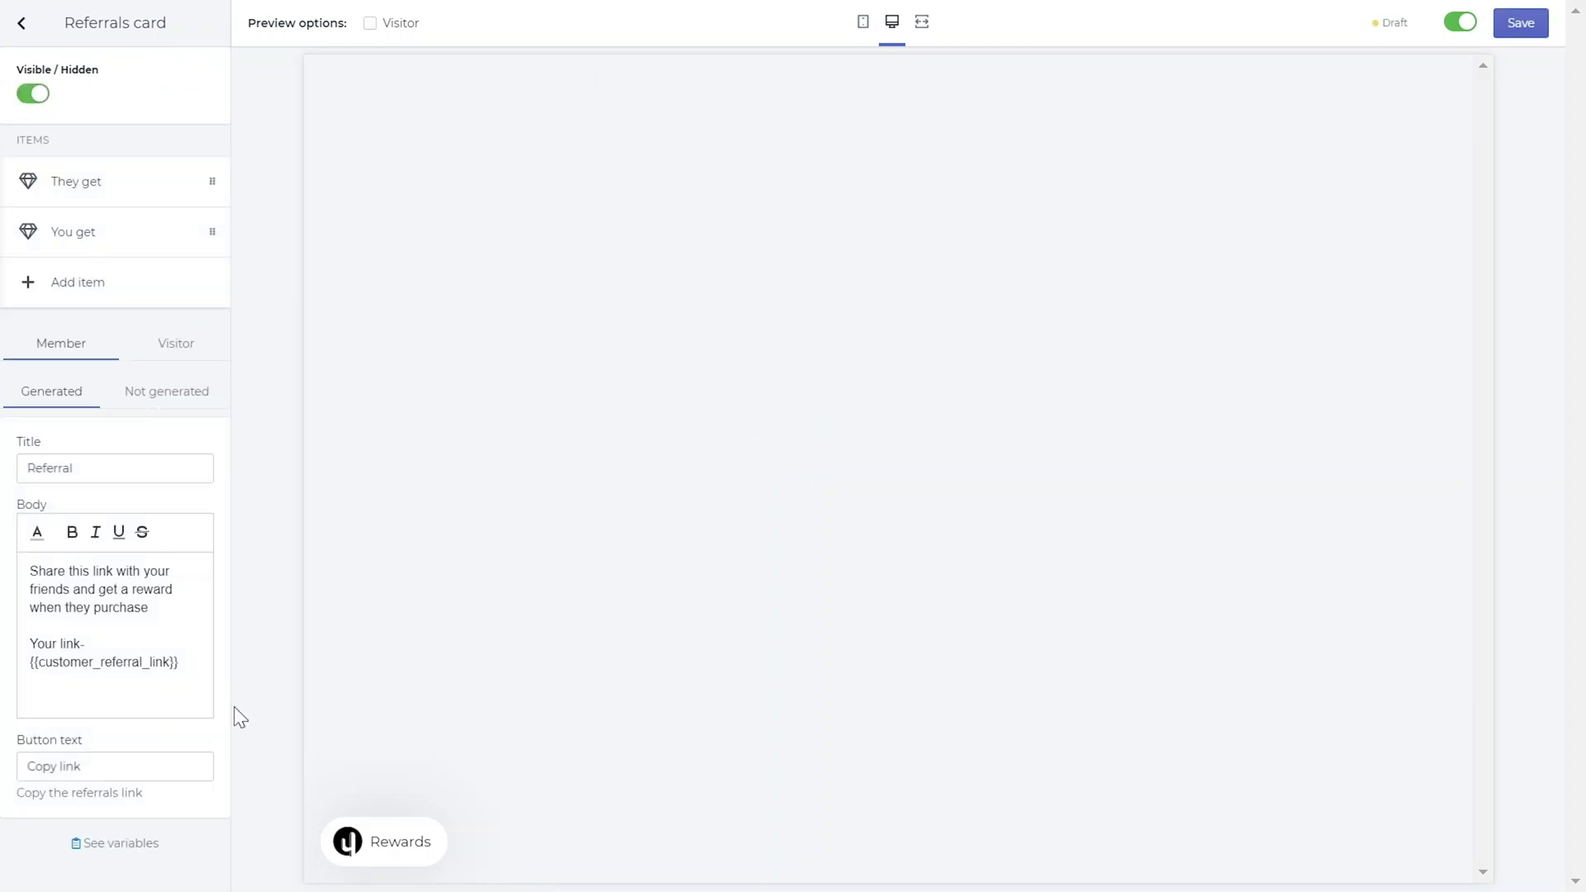
{"action": "left_click", "coordinate": [342, 842]}
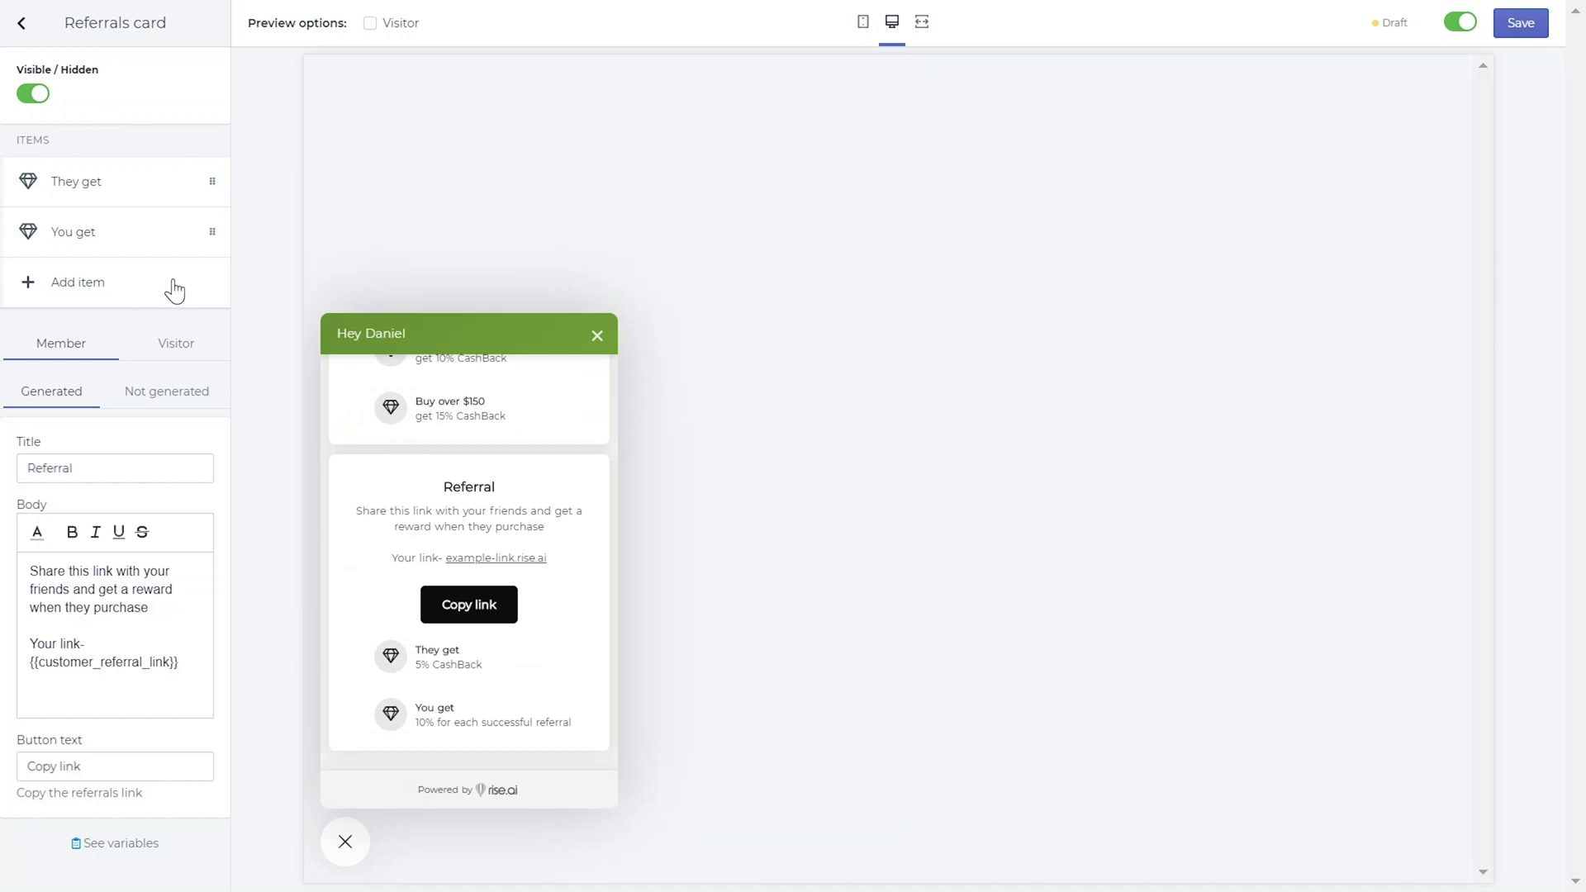
- Set the They get referral item's icon to Certificate
{"action": "left_click", "coordinate": [159, 196]}
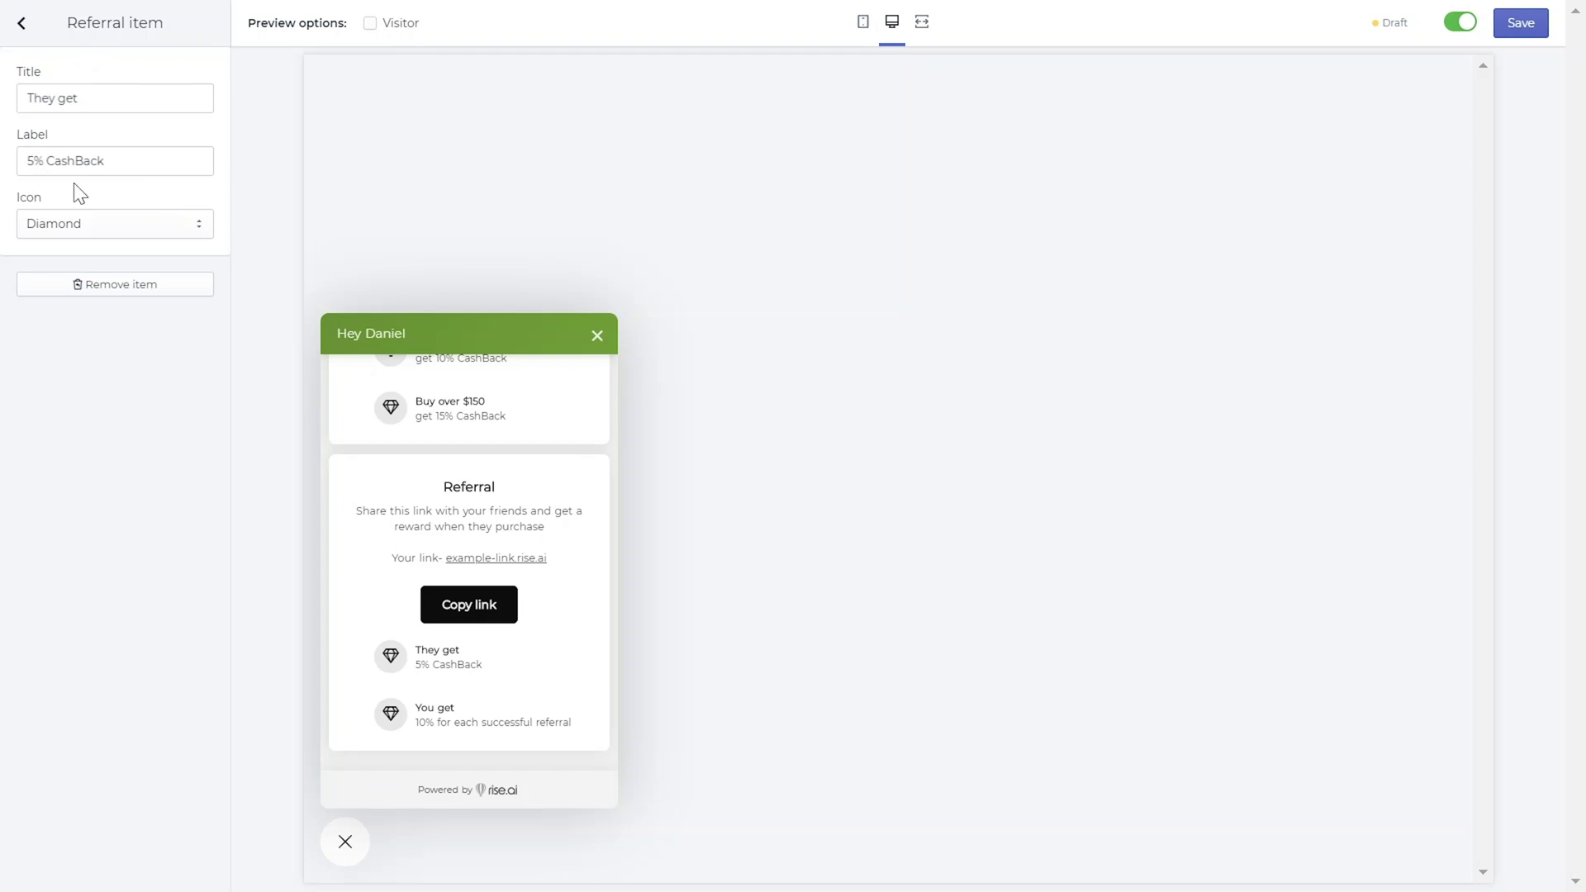
{"action": "left_click", "coordinate": [110, 220]}
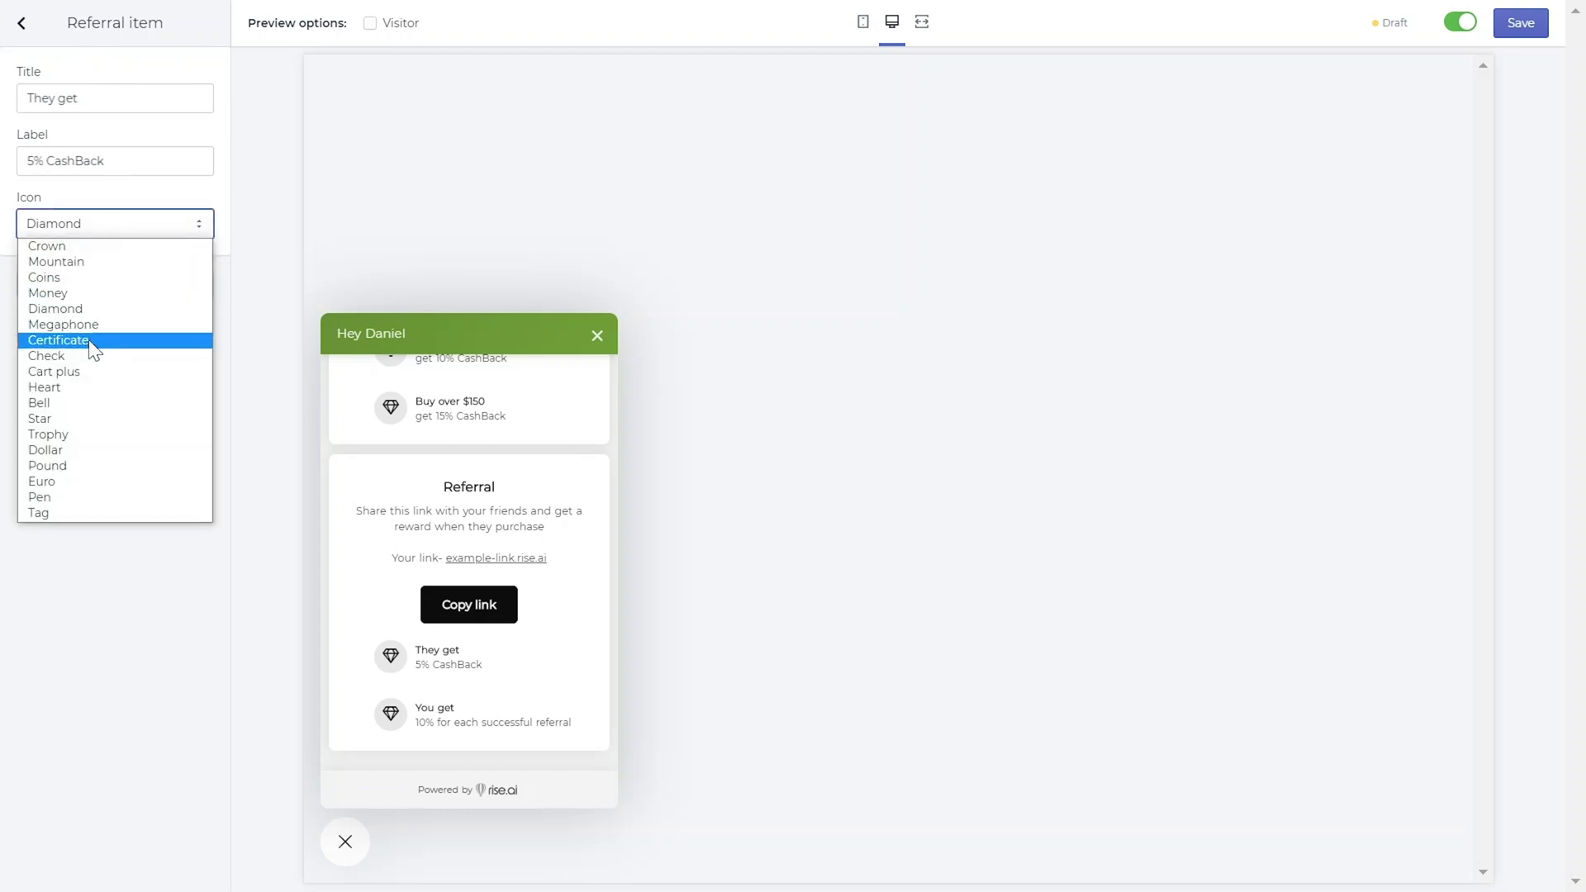
{"action": "left_click", "coordinate": [88, 340]}
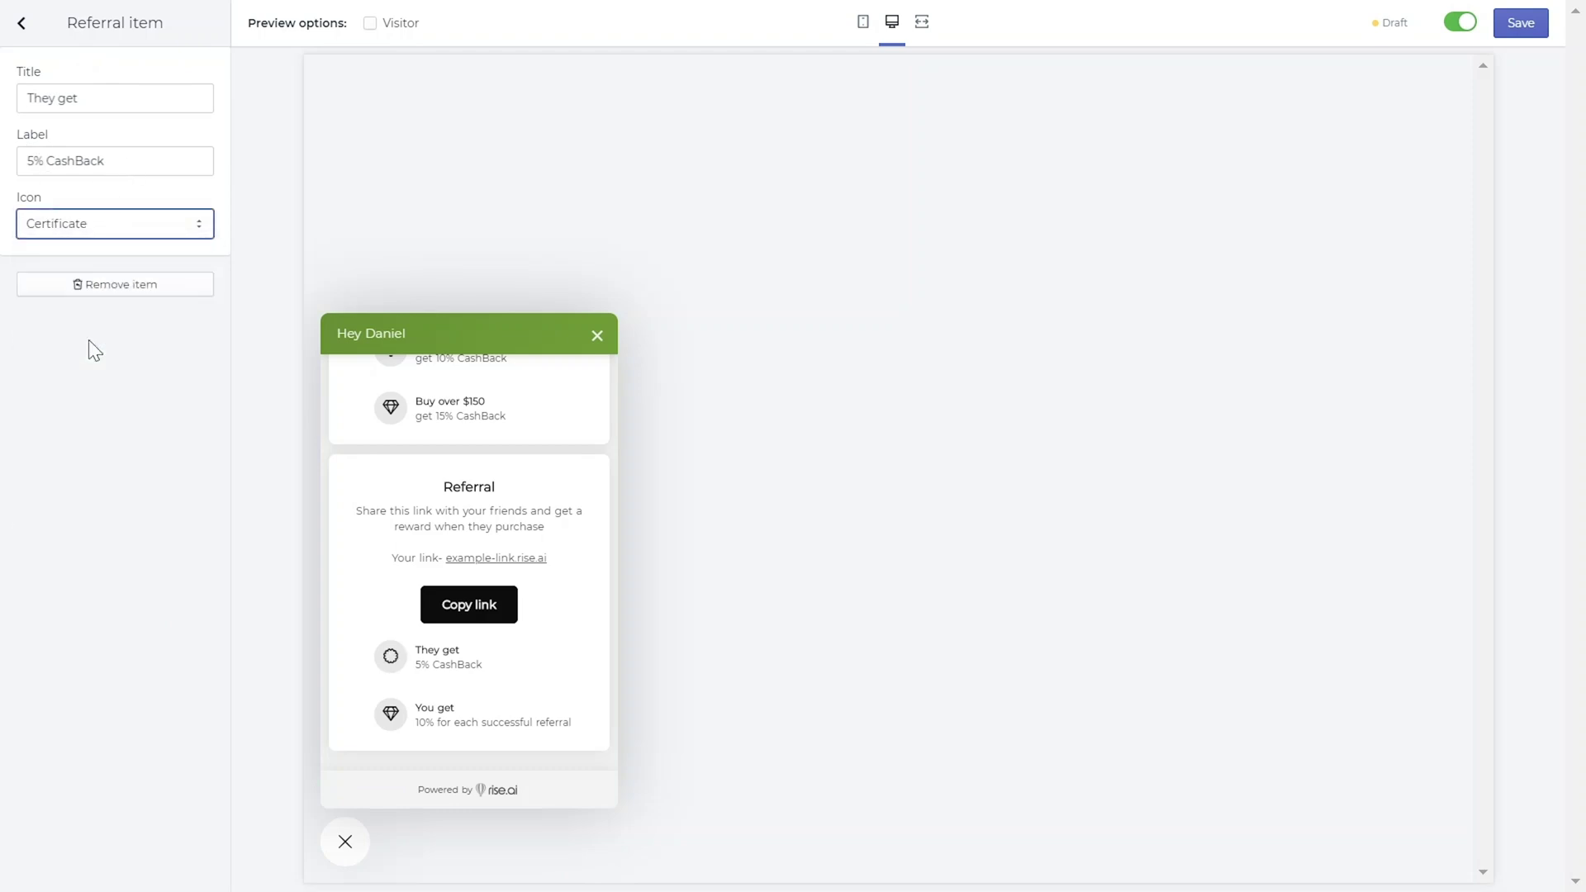
{"action": "left_click", "coordinate": [20, 25]}
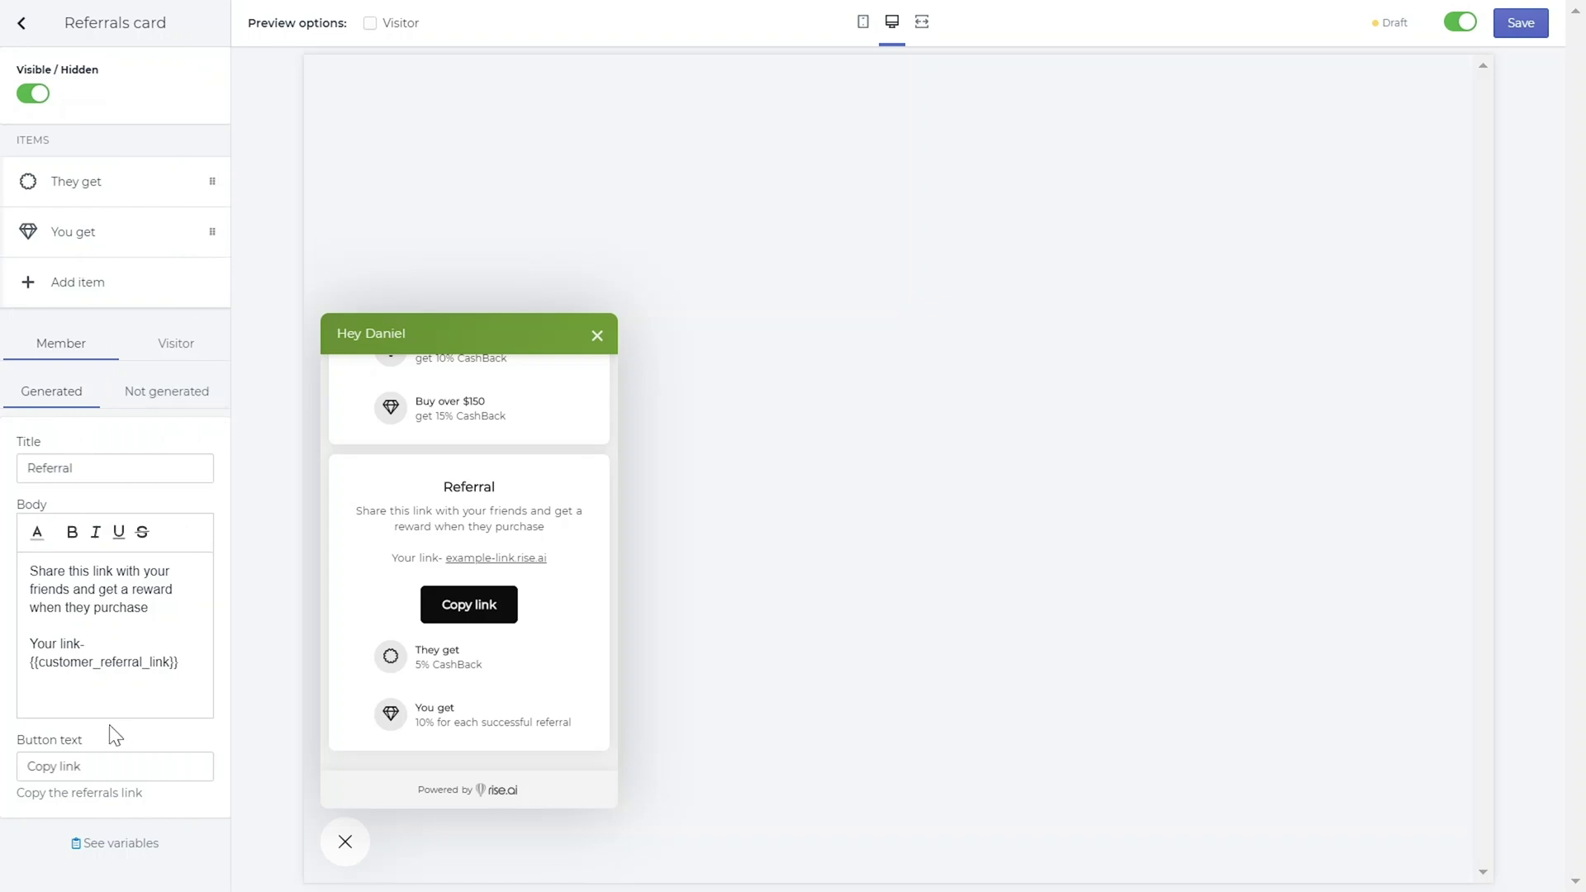
- Review the Visitor and Not generated versions of the Referrals card, then save the widget changes
{"action": "left_click", "coordinate": [165, 353]}
{"action": "left_click", "coordinate": [96, 354]}
{"action": "left_click", "coordinate": [147, 393]}
{"action": "left_click", "coordinate": [79, 409]}
{"action": "left_click", "coordinate": [1524, 24]}
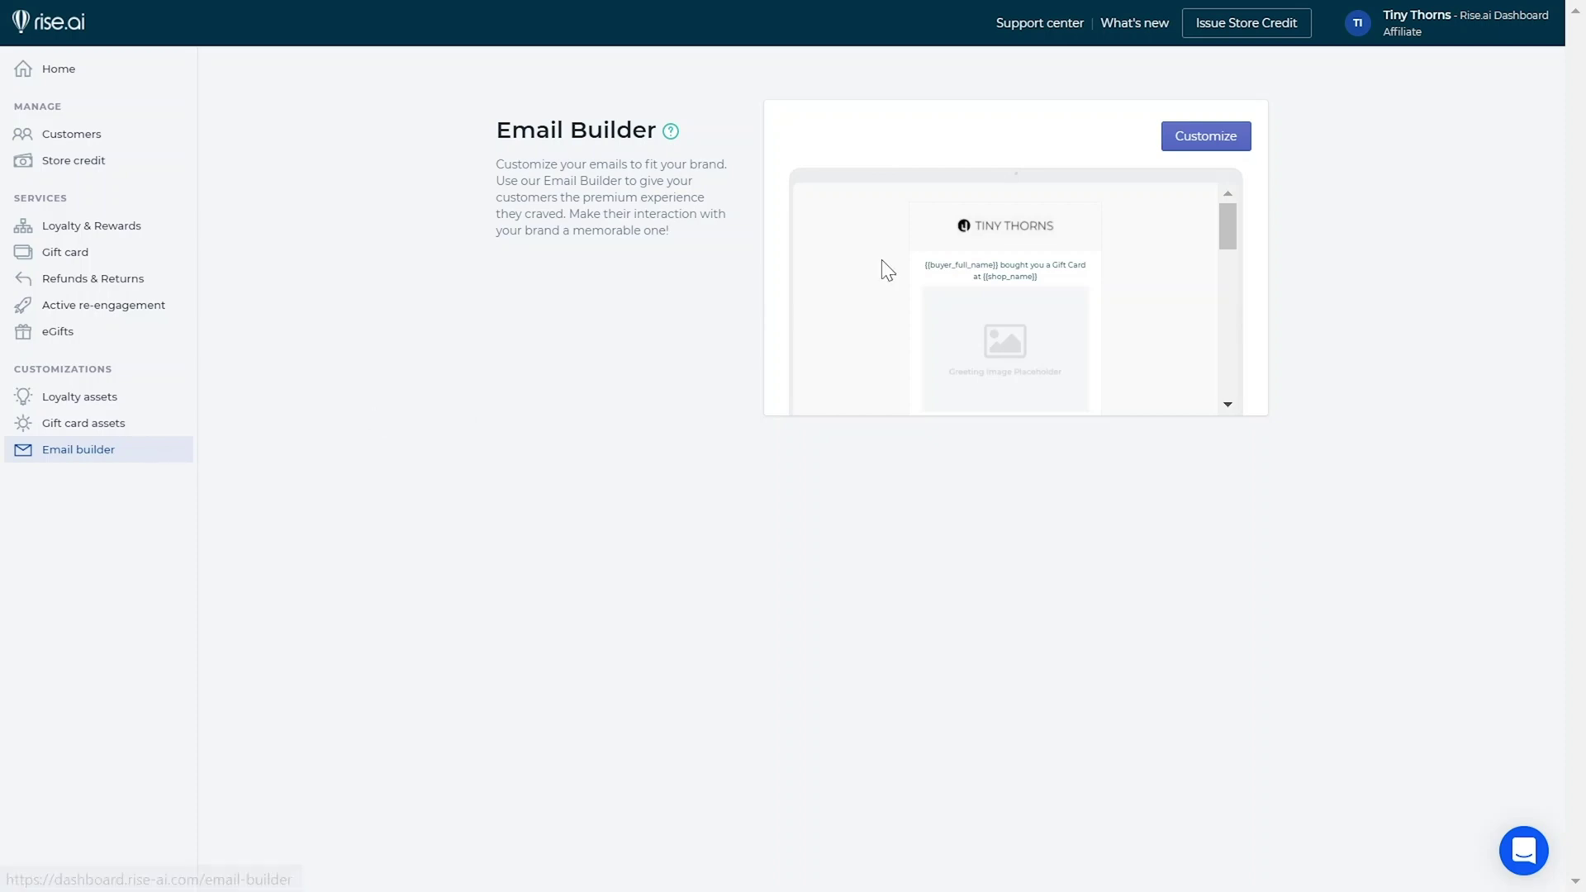
- Add a Referral link section to the Store credit email
{"action": "left_click", "coordinate": [1179, 138]}
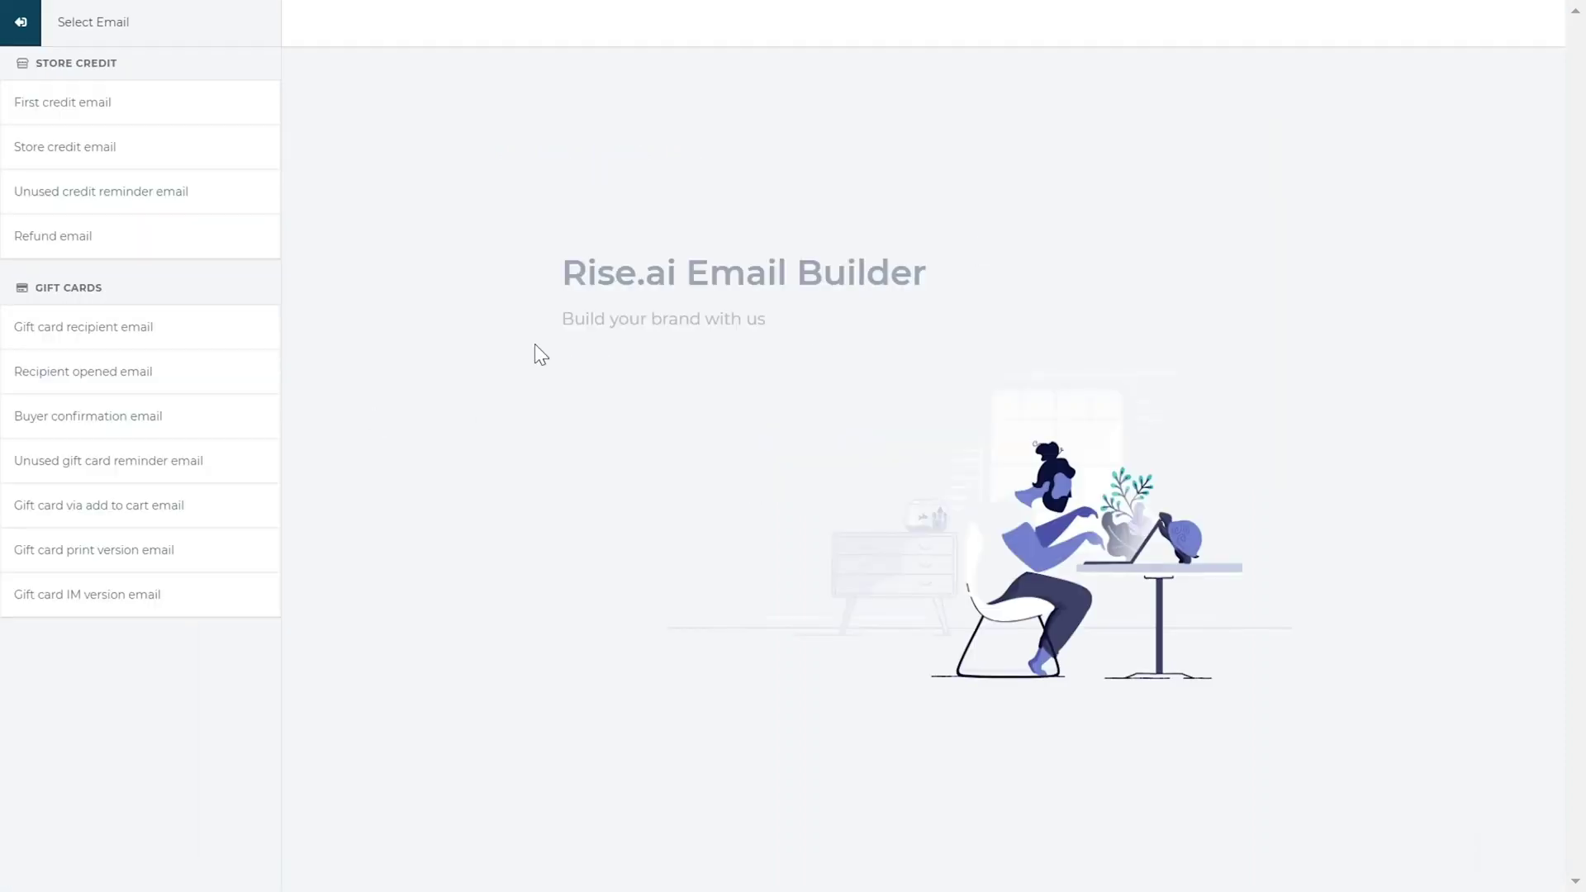
{"action": "left_click", "coordinate": [235, 155]}
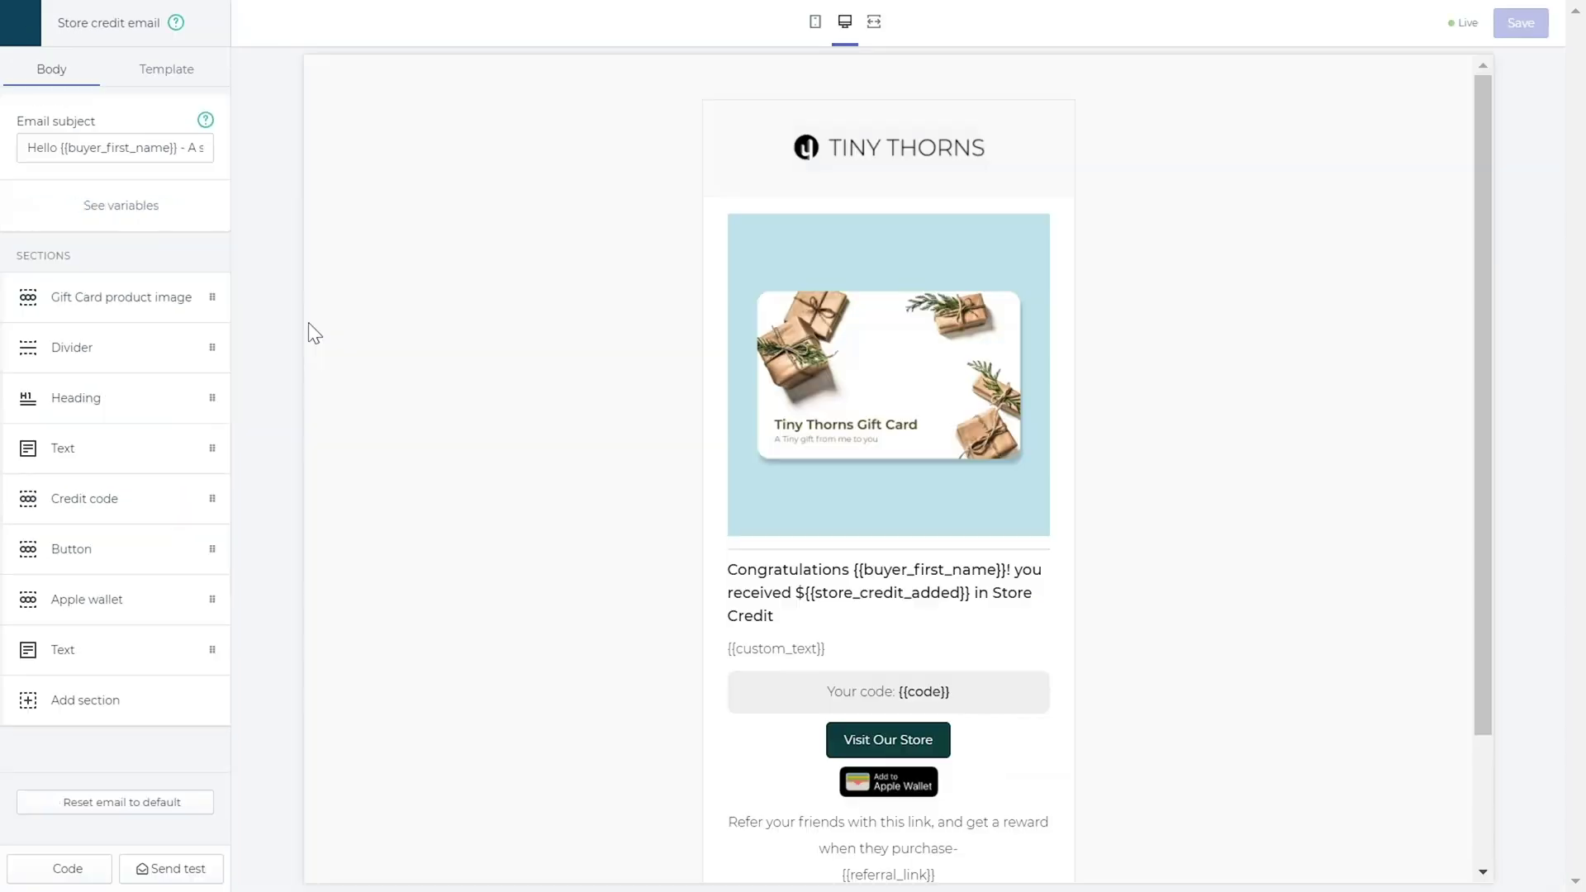
{"action": "left_click", "coordinate": [92, 704]}
{"action": "left_click", "coordinate": [202, 517]}
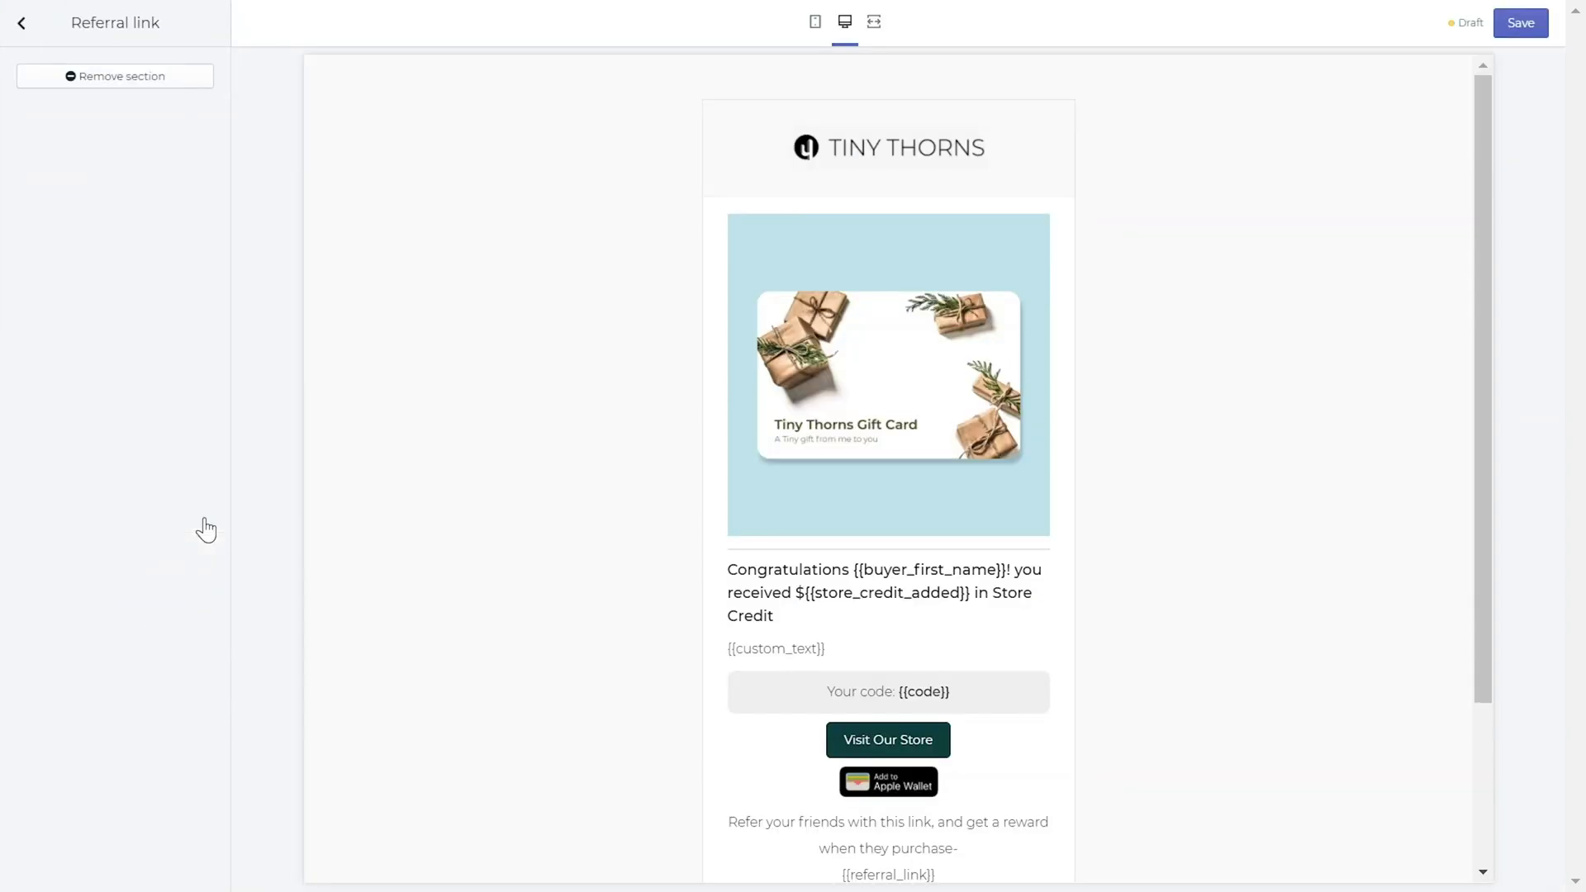
{"action": "left_click", "coordinate": [25, 24]}
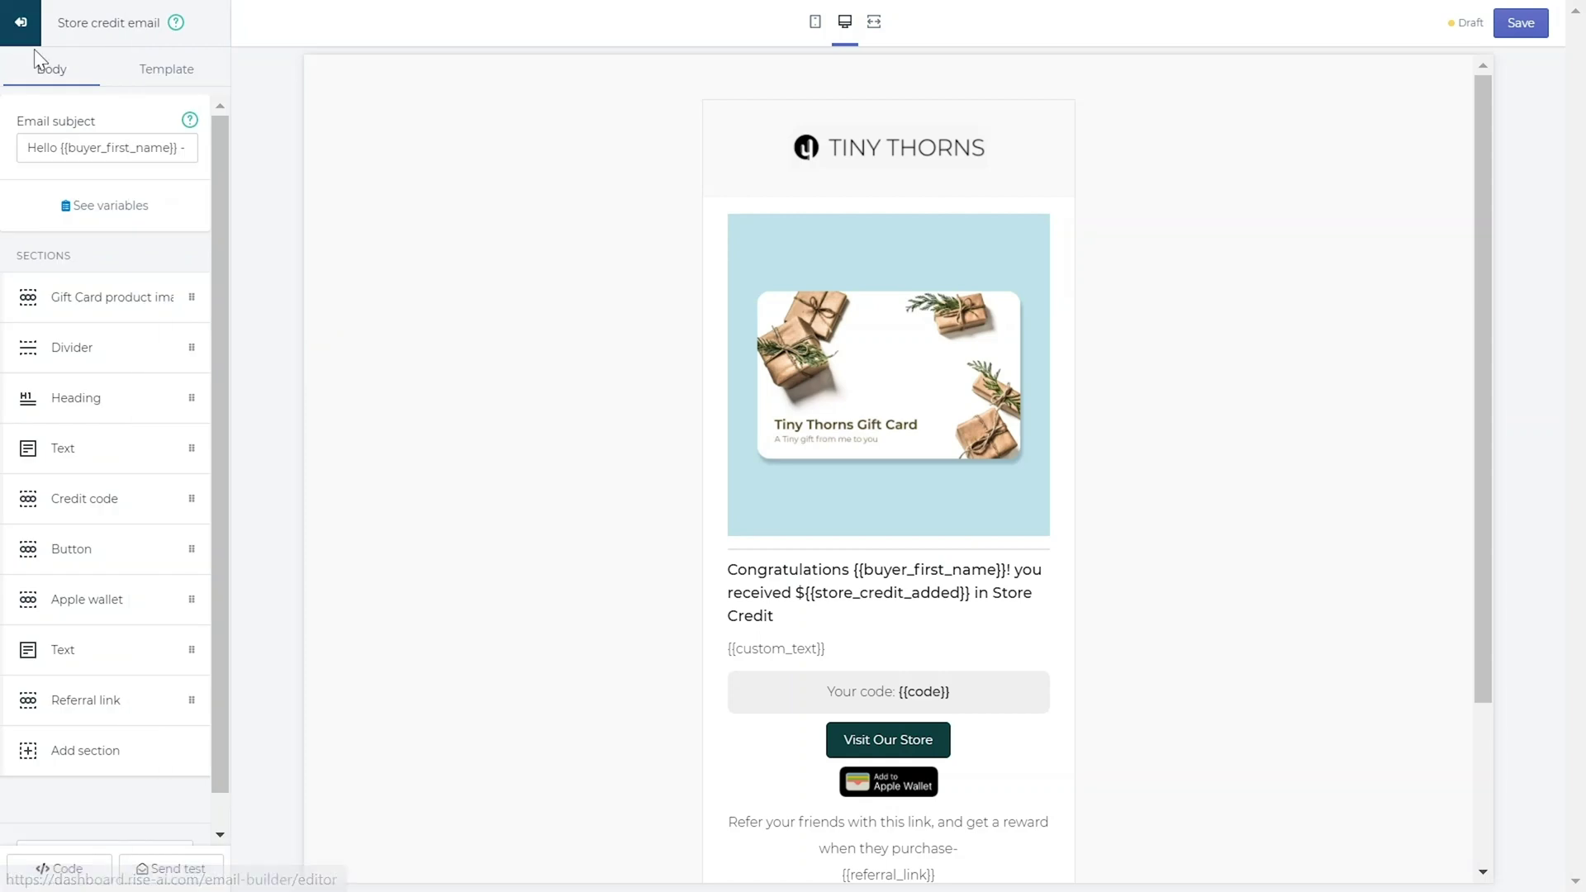
- Insert {{referral_link}} on a new line after {{custom_text}} in the email's Text section
{"action": "left_click", "coordinate": [62, 465]}
{"action": "left_click", "coordinate": [144, 366]}
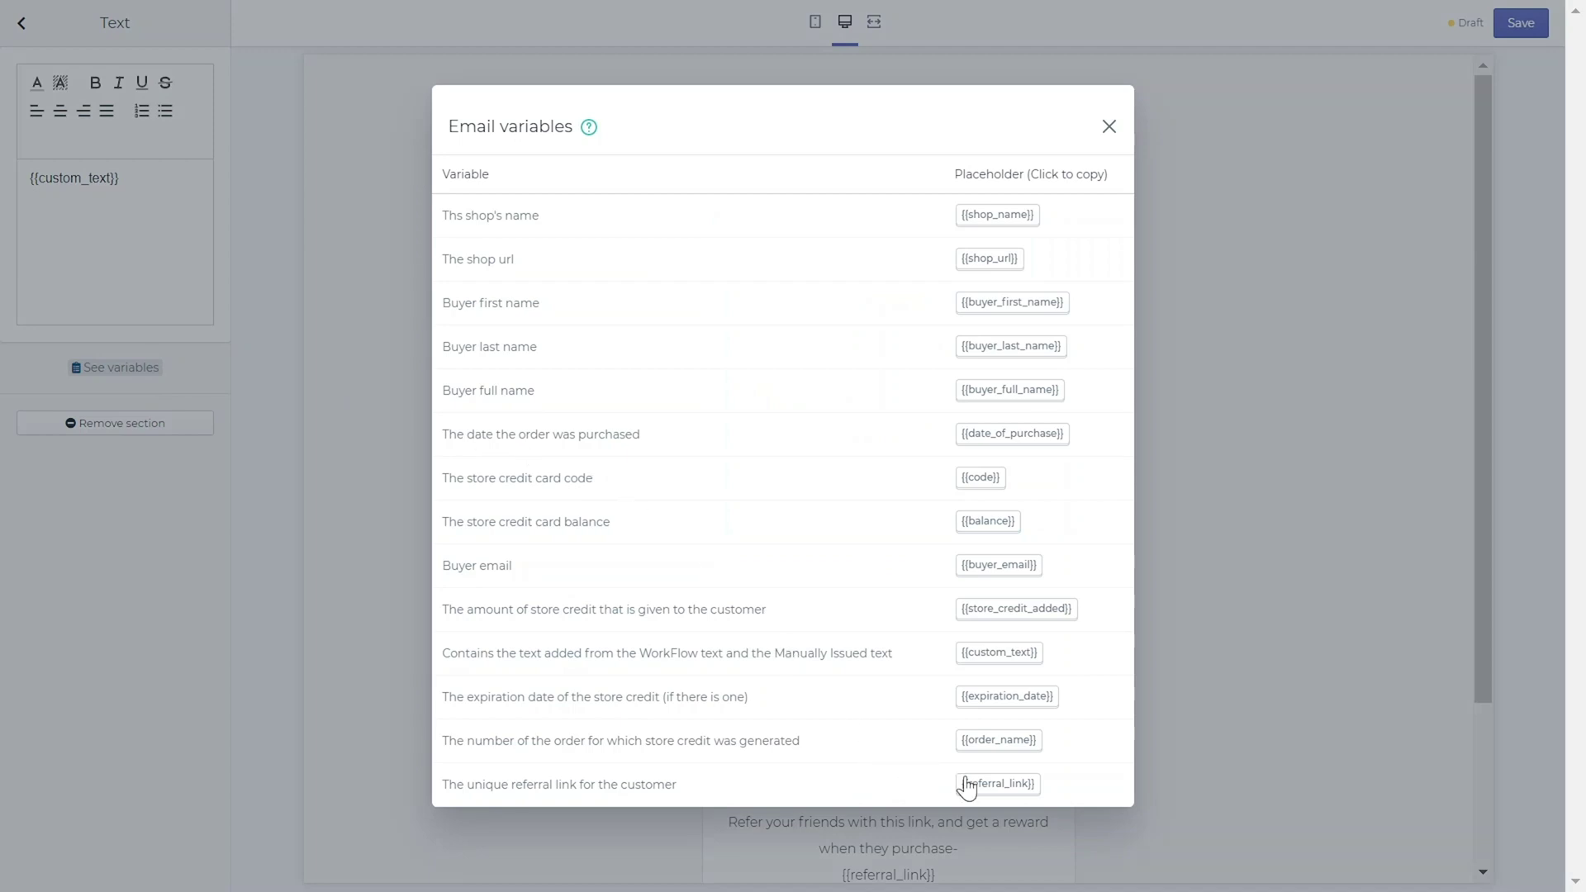
{"action": "left_click", "coordinate": [976, 783]}
{"action": "left_click", "coordinate": [1108, 129]}
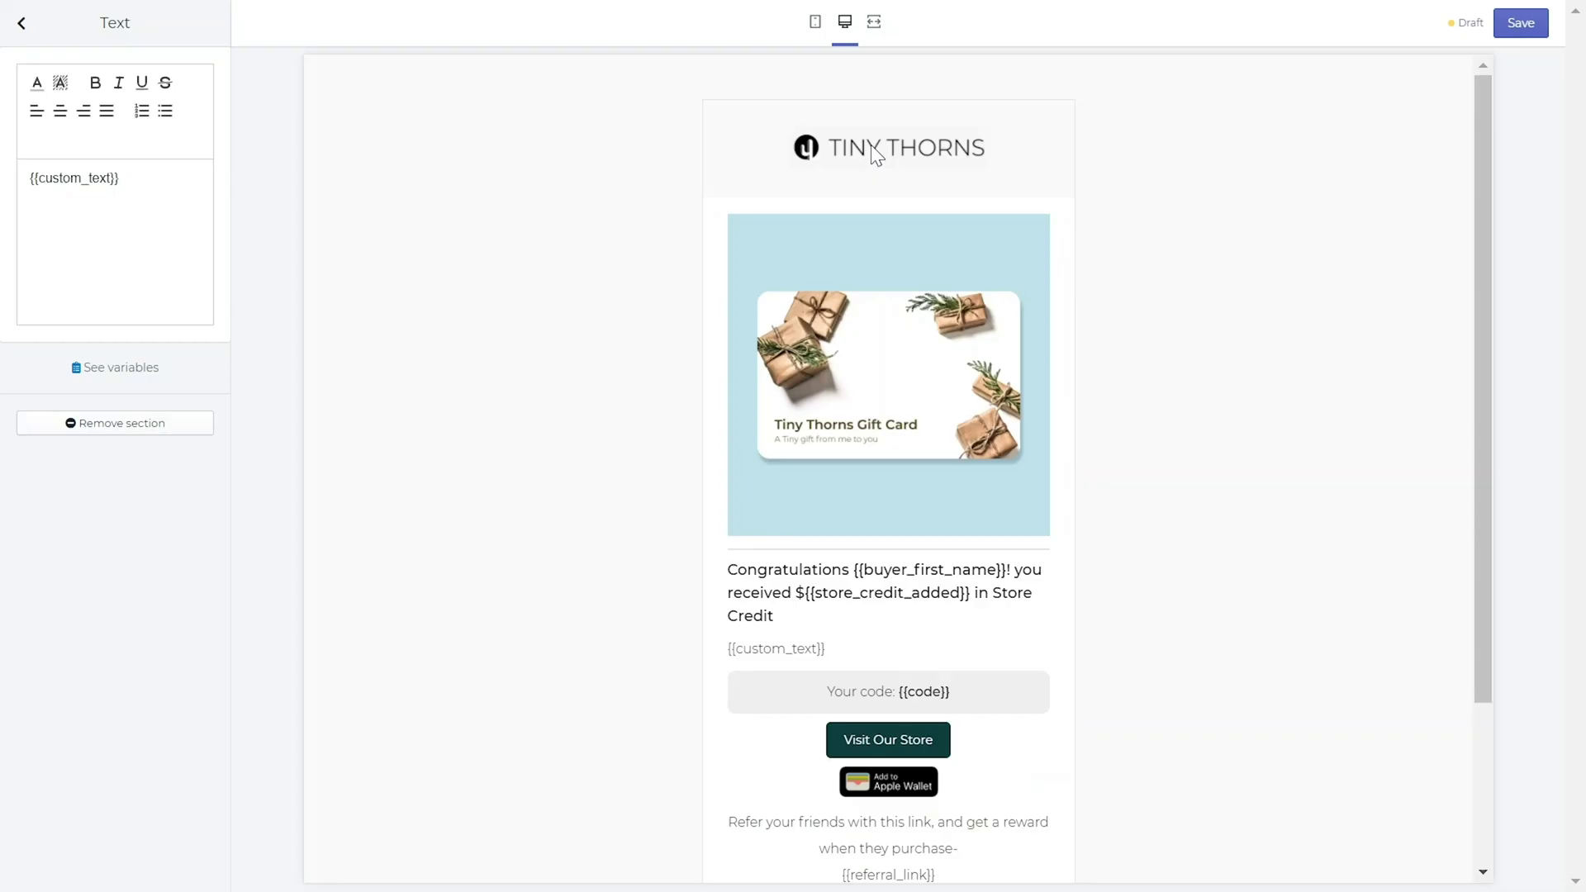
{"action": "left_click", "coordinate": [182, 176]}
{"action": "key", "text": "Return"}
{"action": "type", "text": "{{referral_link}}"}
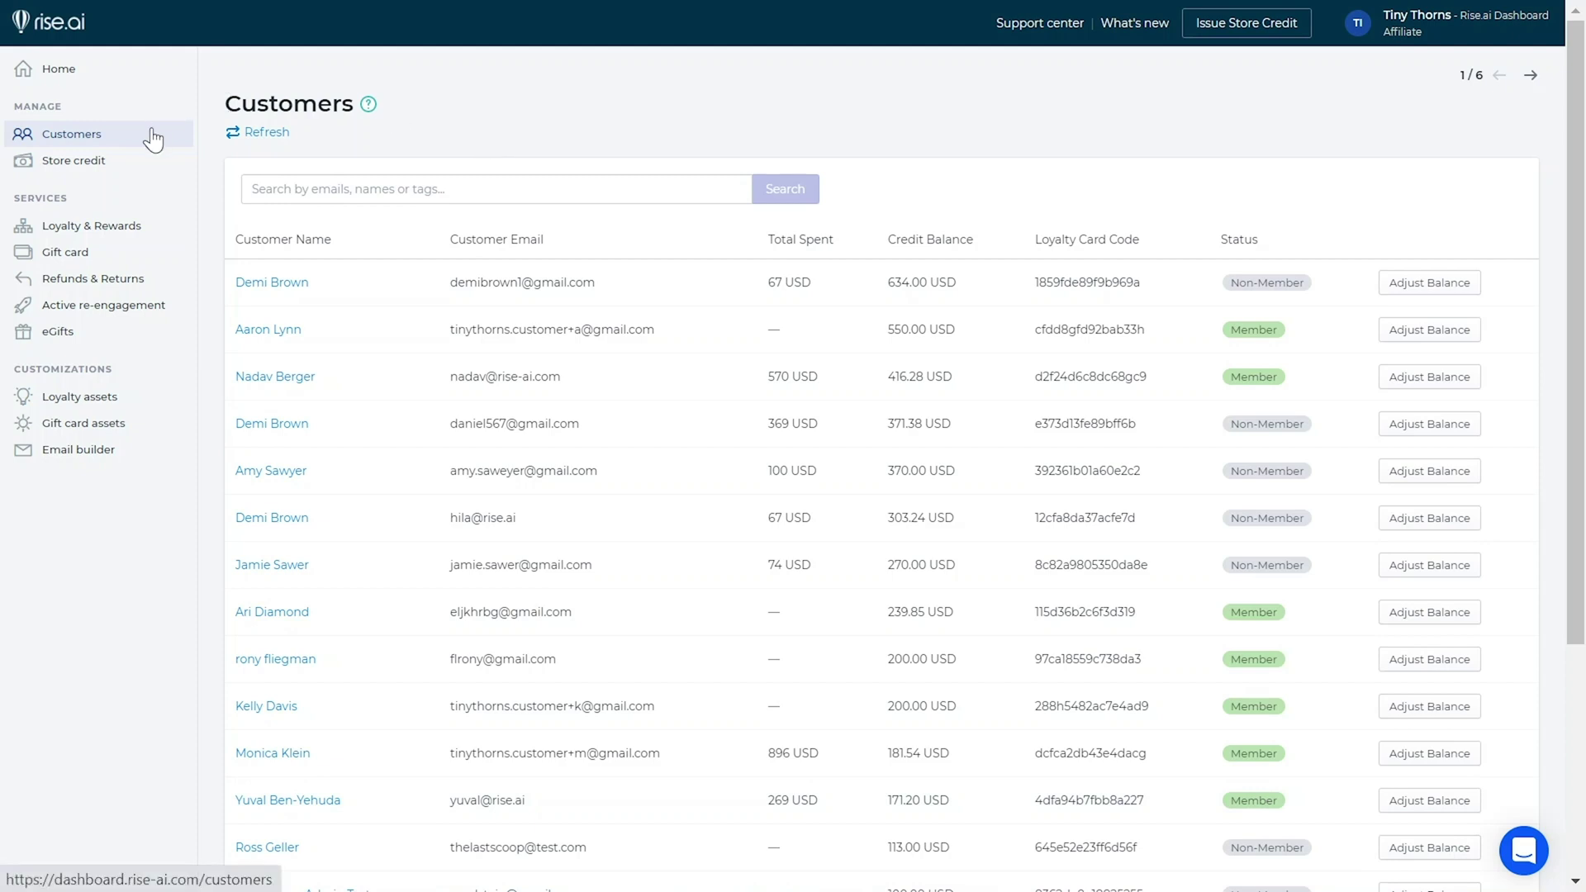
- Search Customers by the customer's e-mail address and open the matching customer's profile
{"action": "left_click", "coordinate": [266, 183]}
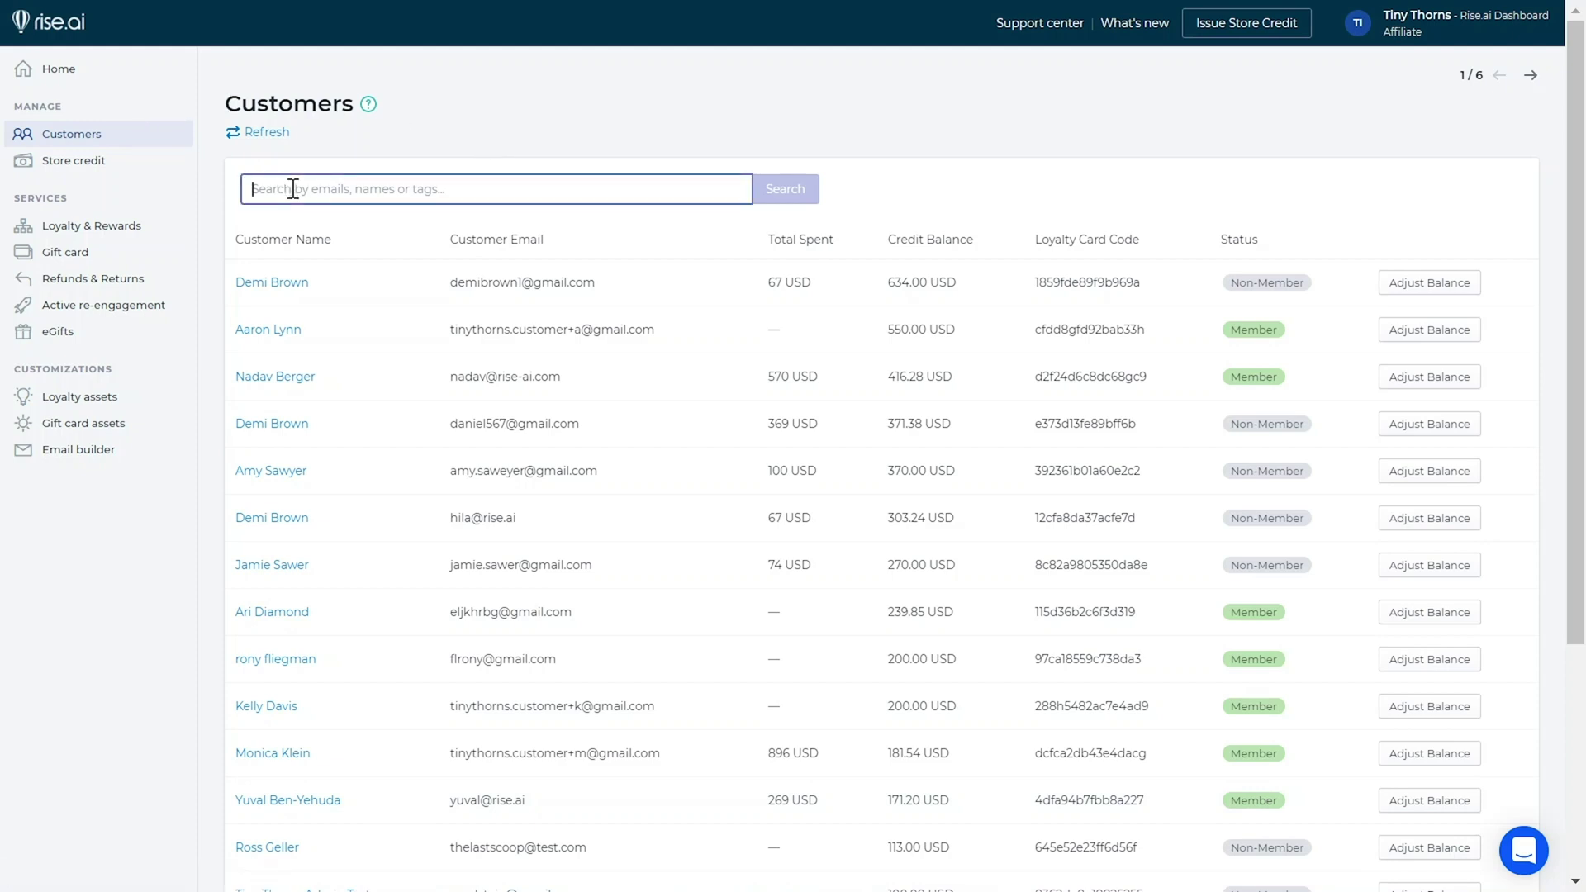
{"action": "key", "text": "ctrl+v"}
{"action": "left_click", "coordinate": [775, 189]}
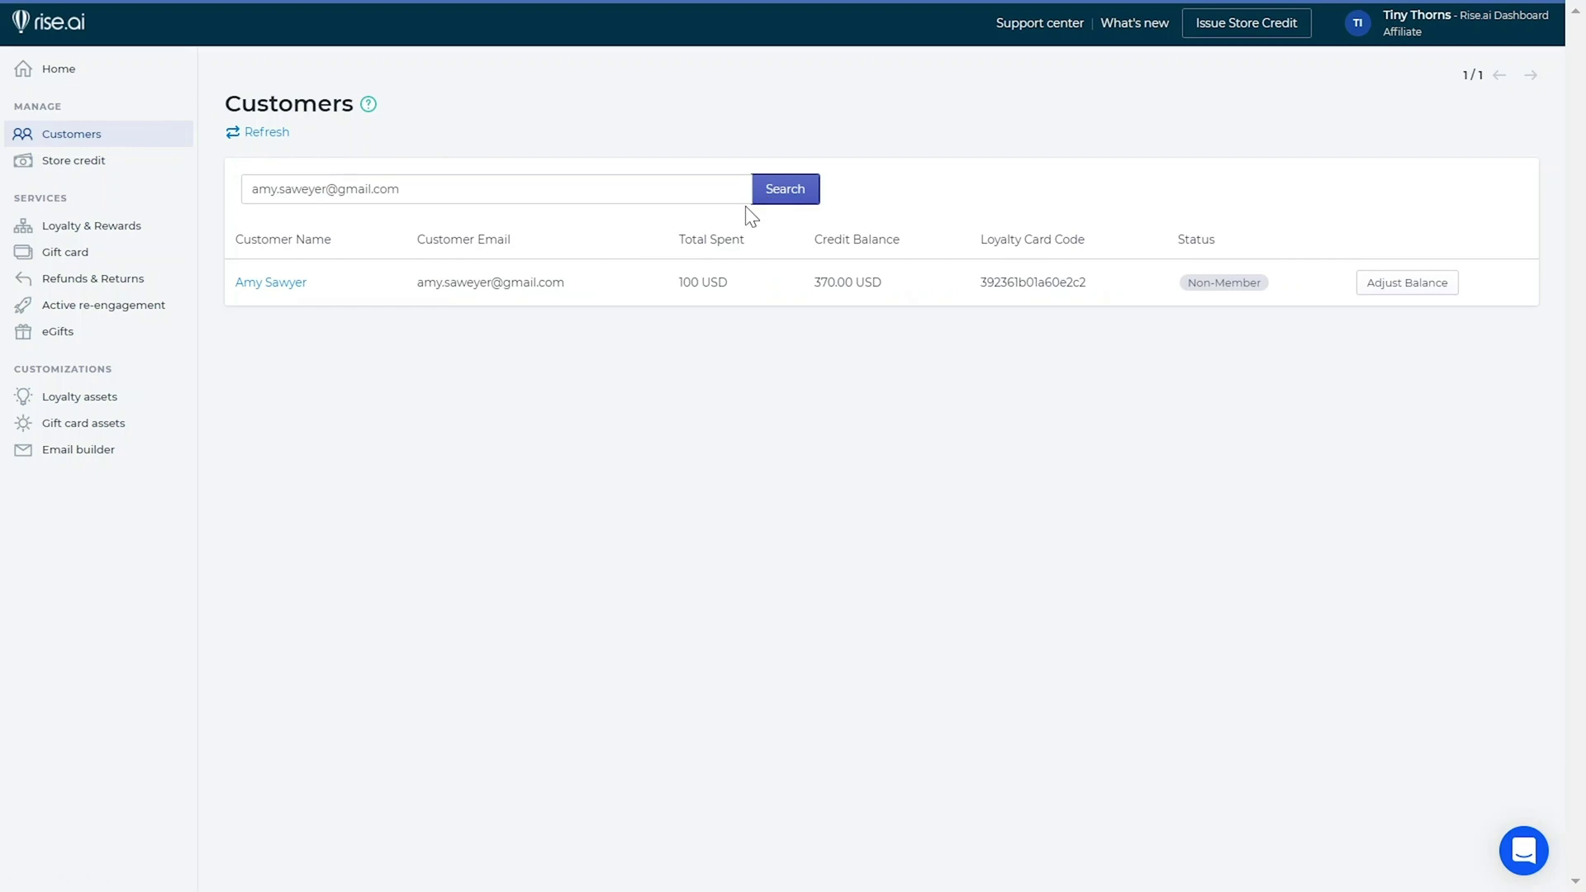
{"action": "left_click", "coordinate": [305, 283]}
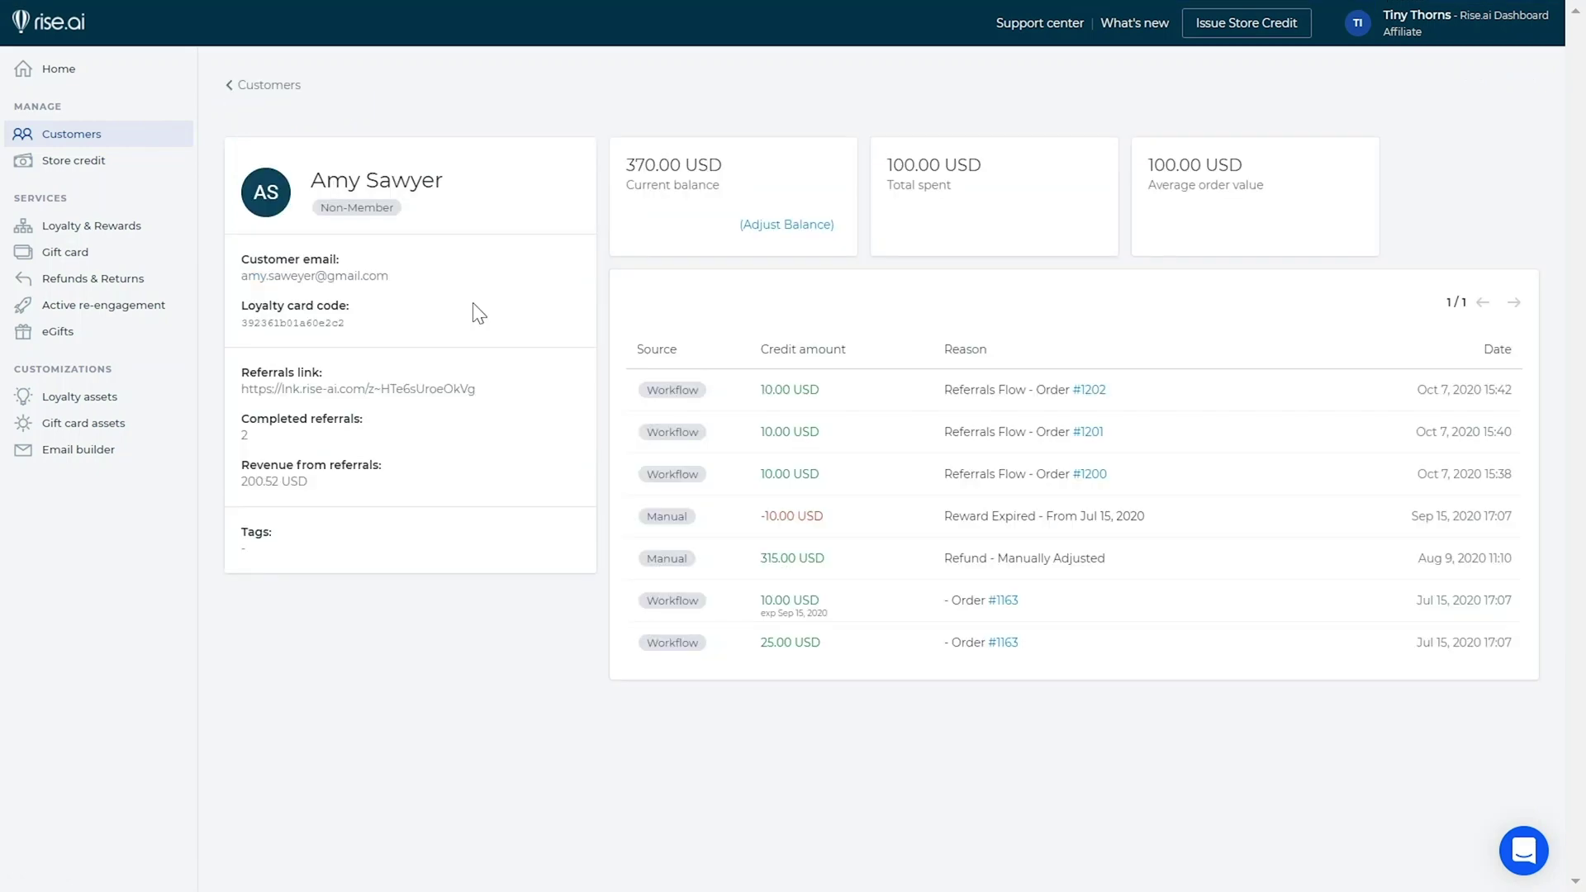